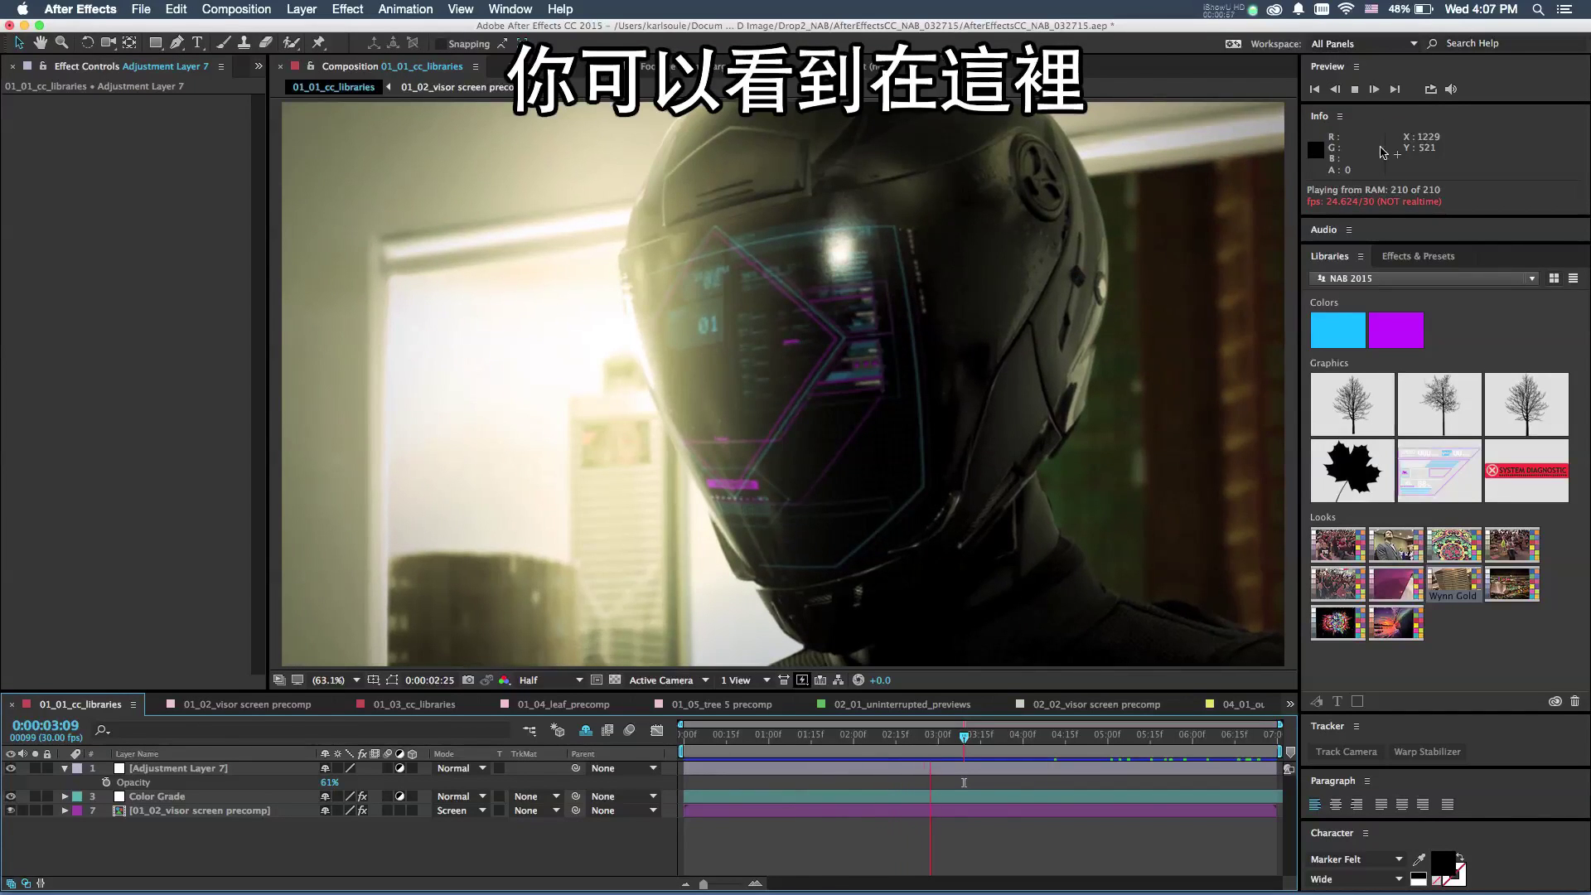
Review the Libraries list, keep NAB 2015 selected, and show the Project panel's items
left_click(1501, 279)
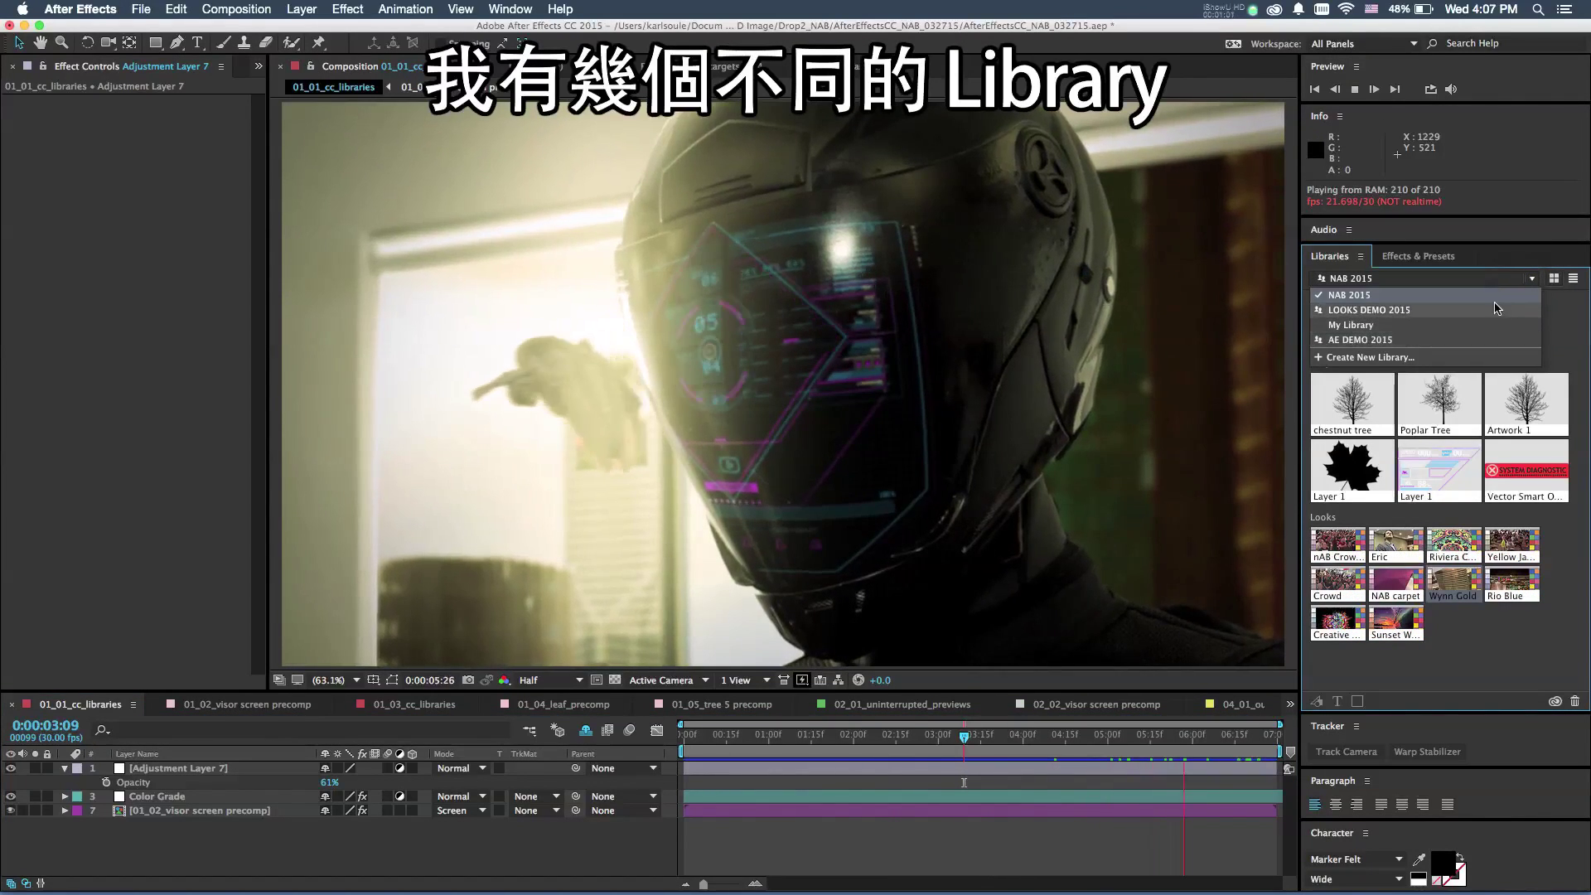
left_click(1488, 297)
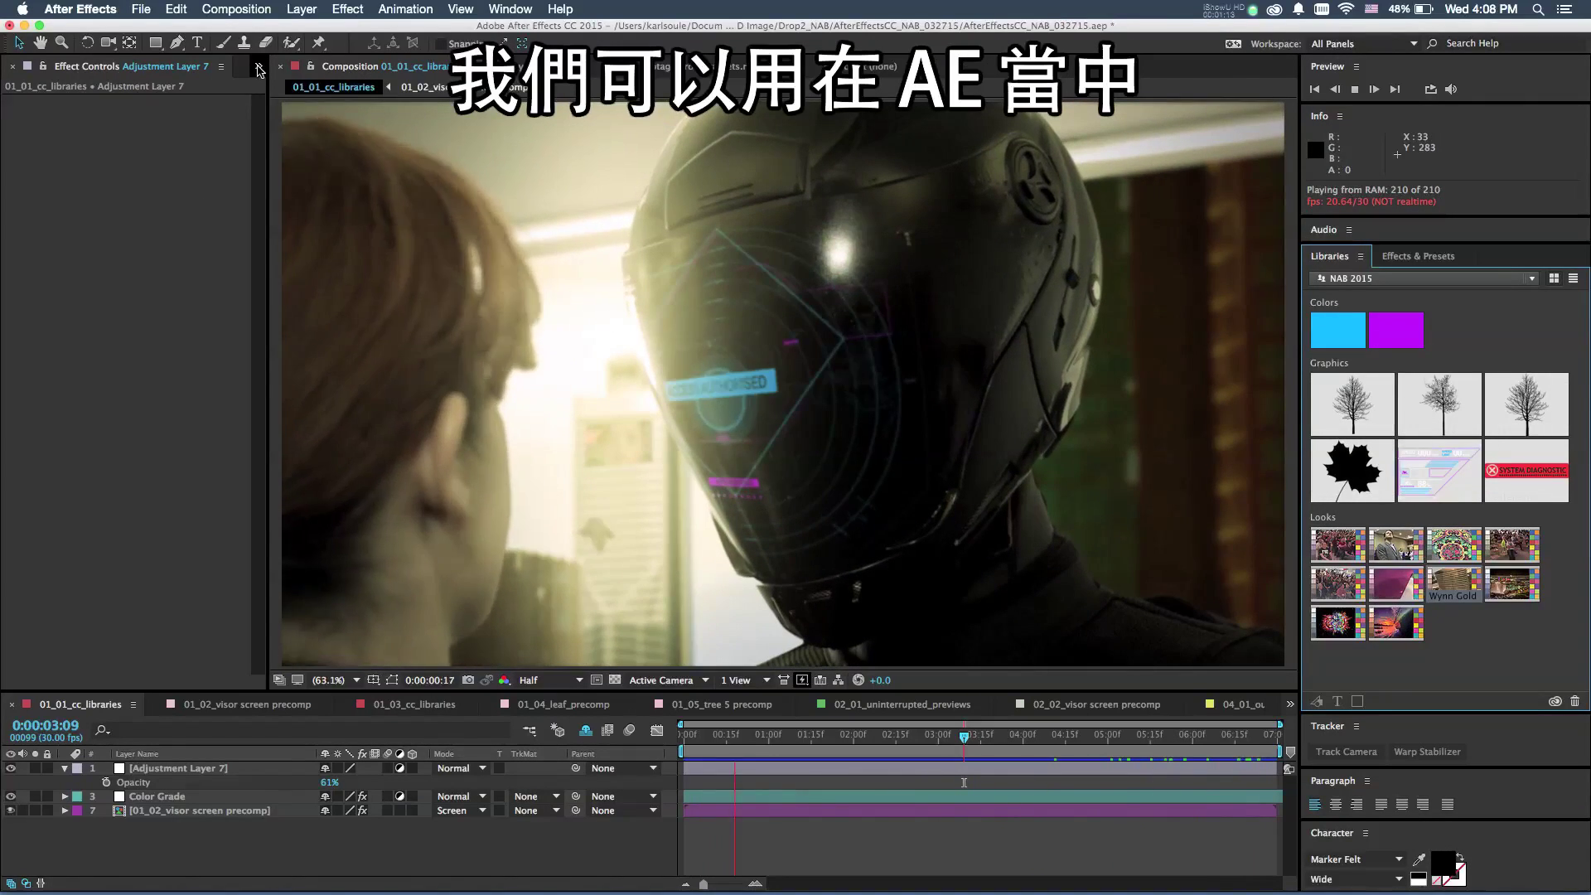
left_click(259, 70)
Drag the SYSTEM DIAGNOSTIC library graphic into the Project panel as Vector Smart Object.psd
left_click(277, 90)
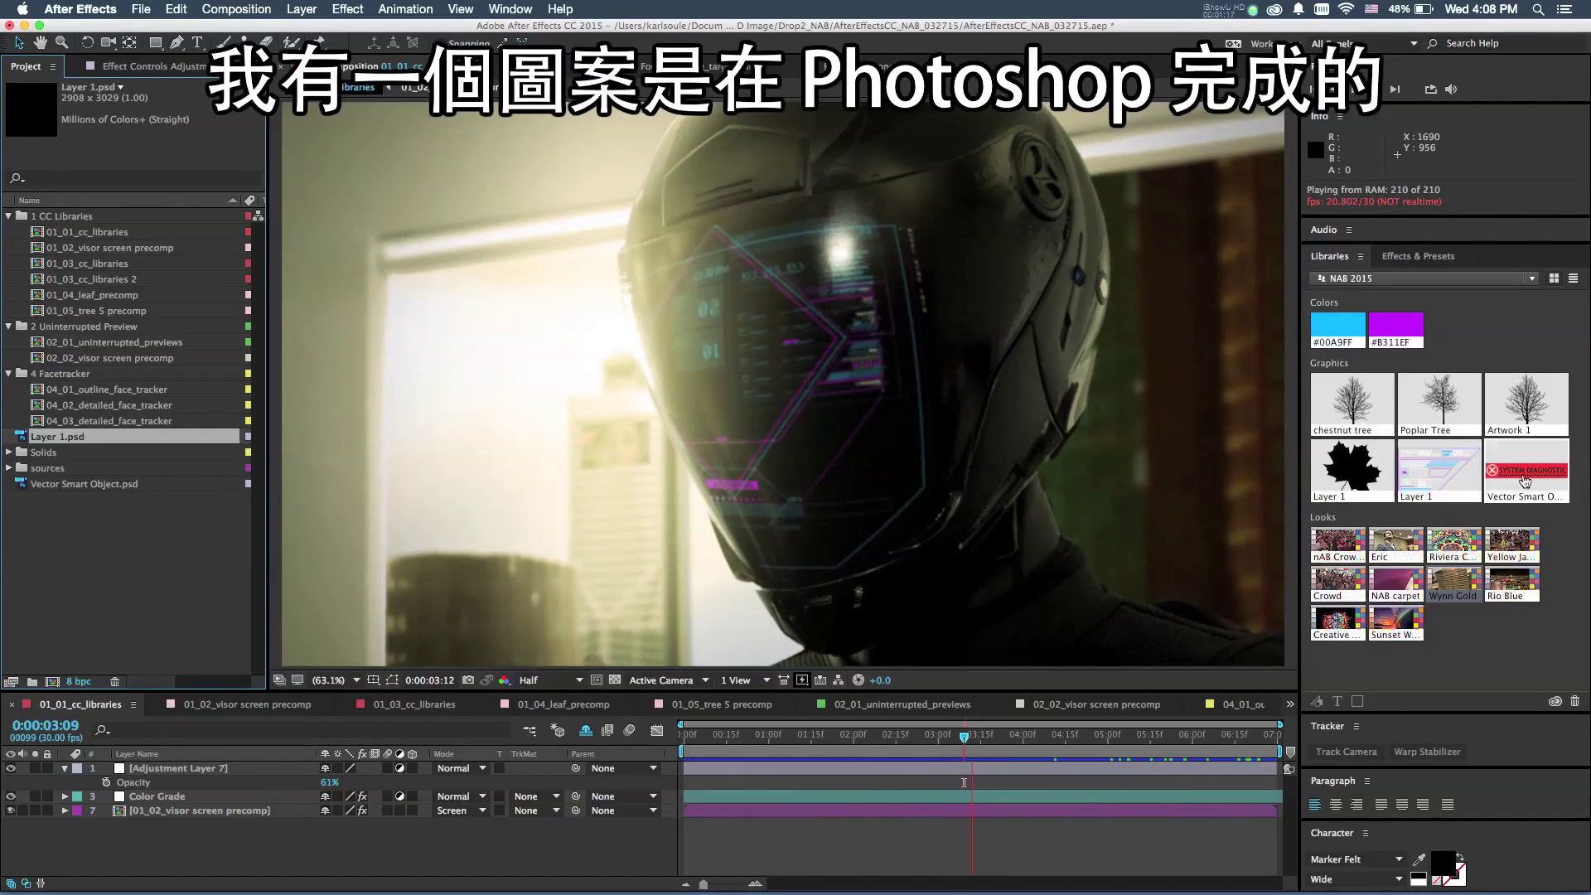
left_click_drag(1528, 474, 76, 540)
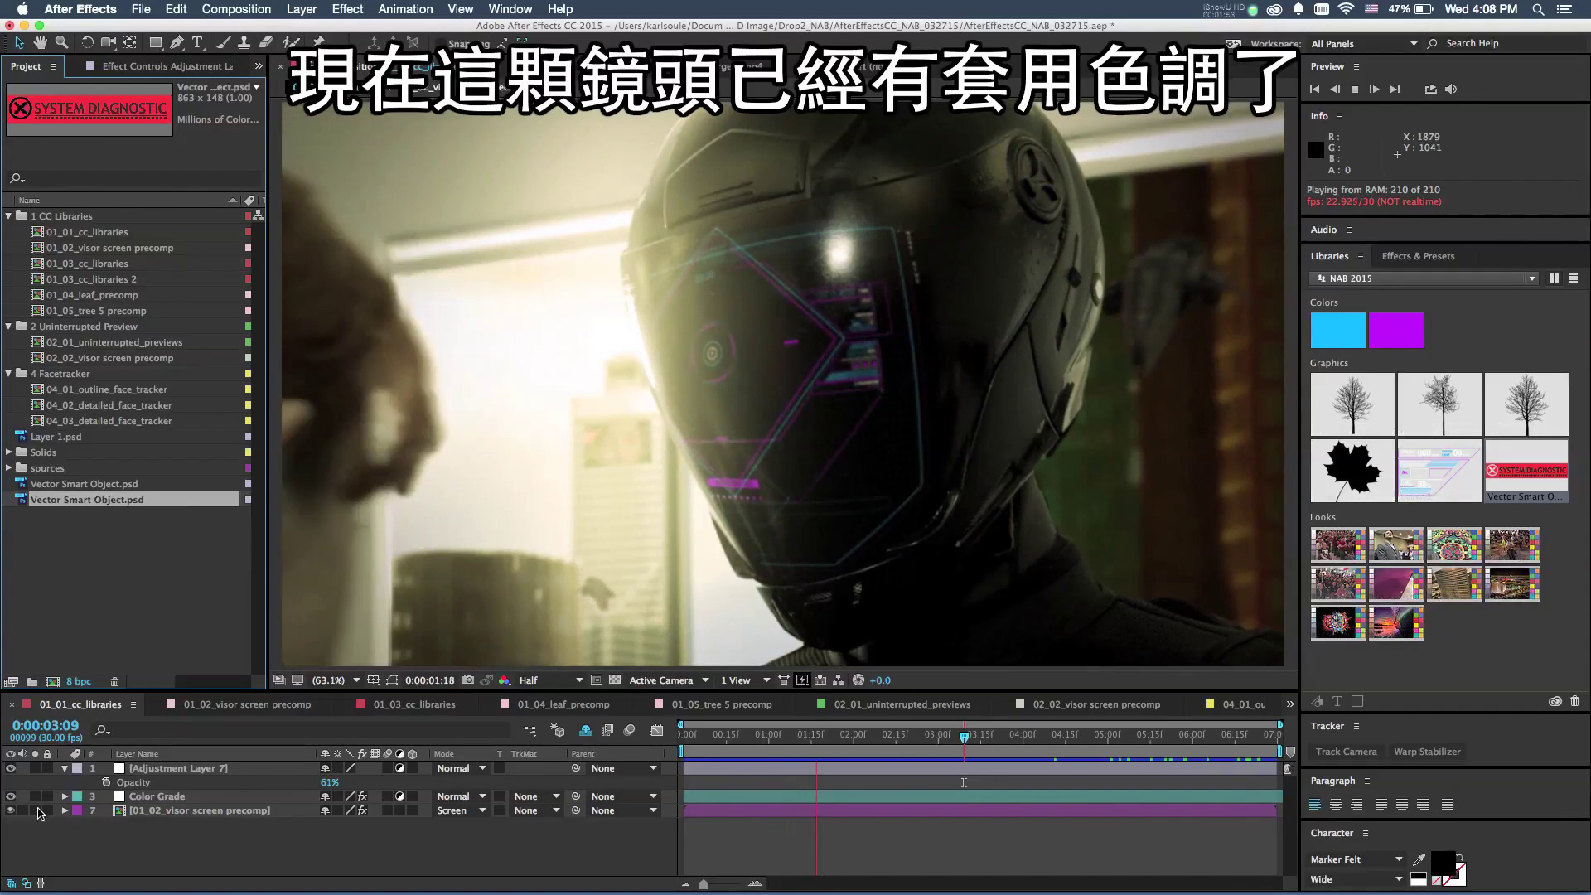
Hide the Color Grade layer and apply the Wynn Gold LUT look to Adjustment Layer 7
left_click(11, 797)
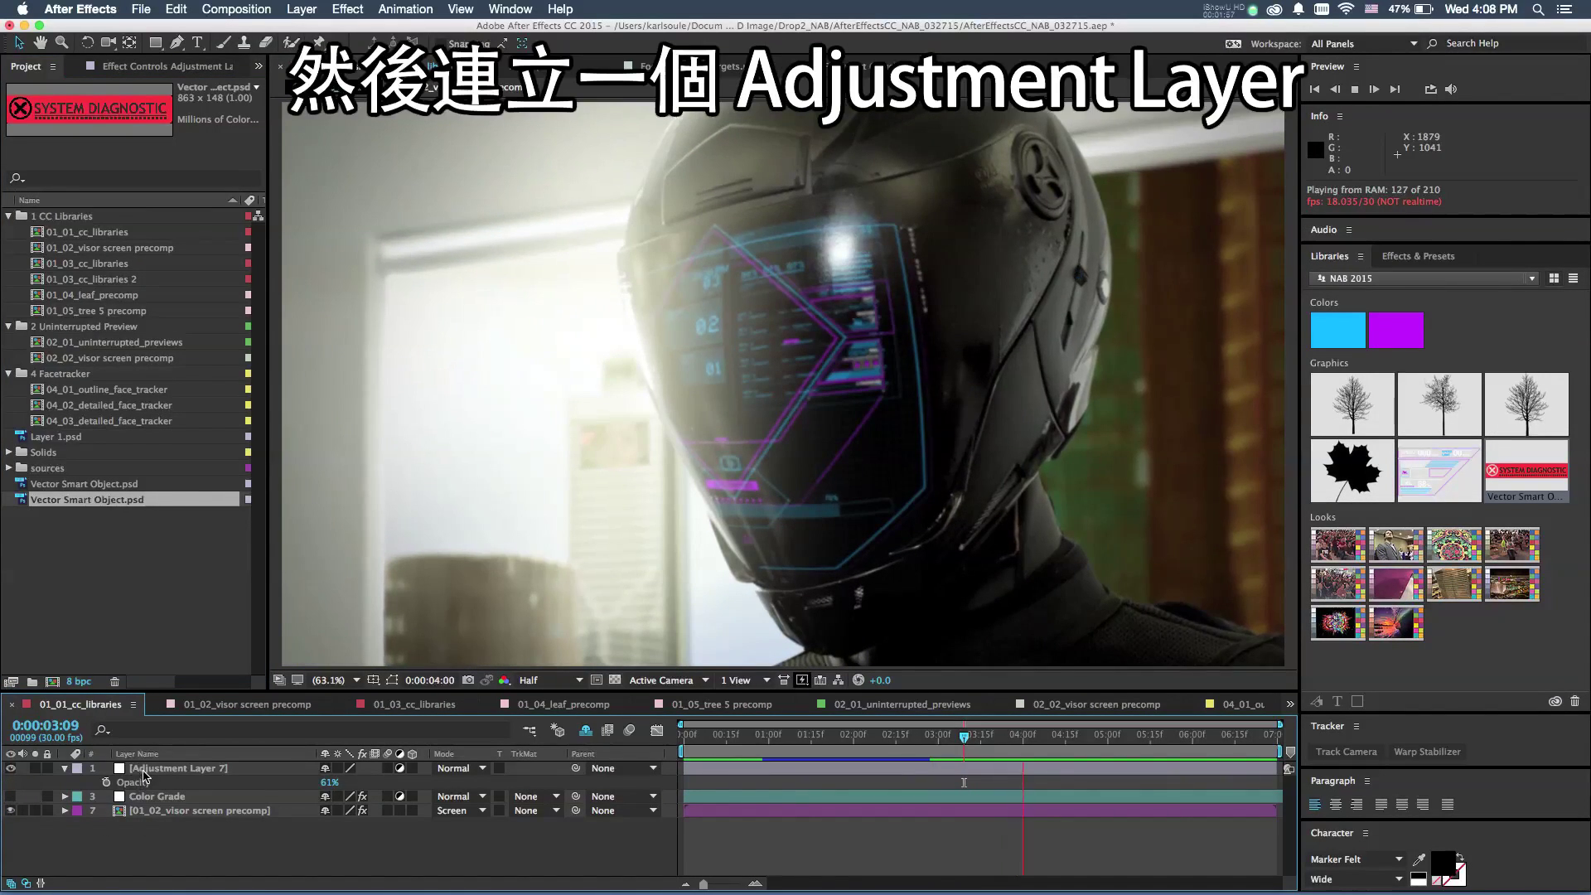
left_click(144, 771)
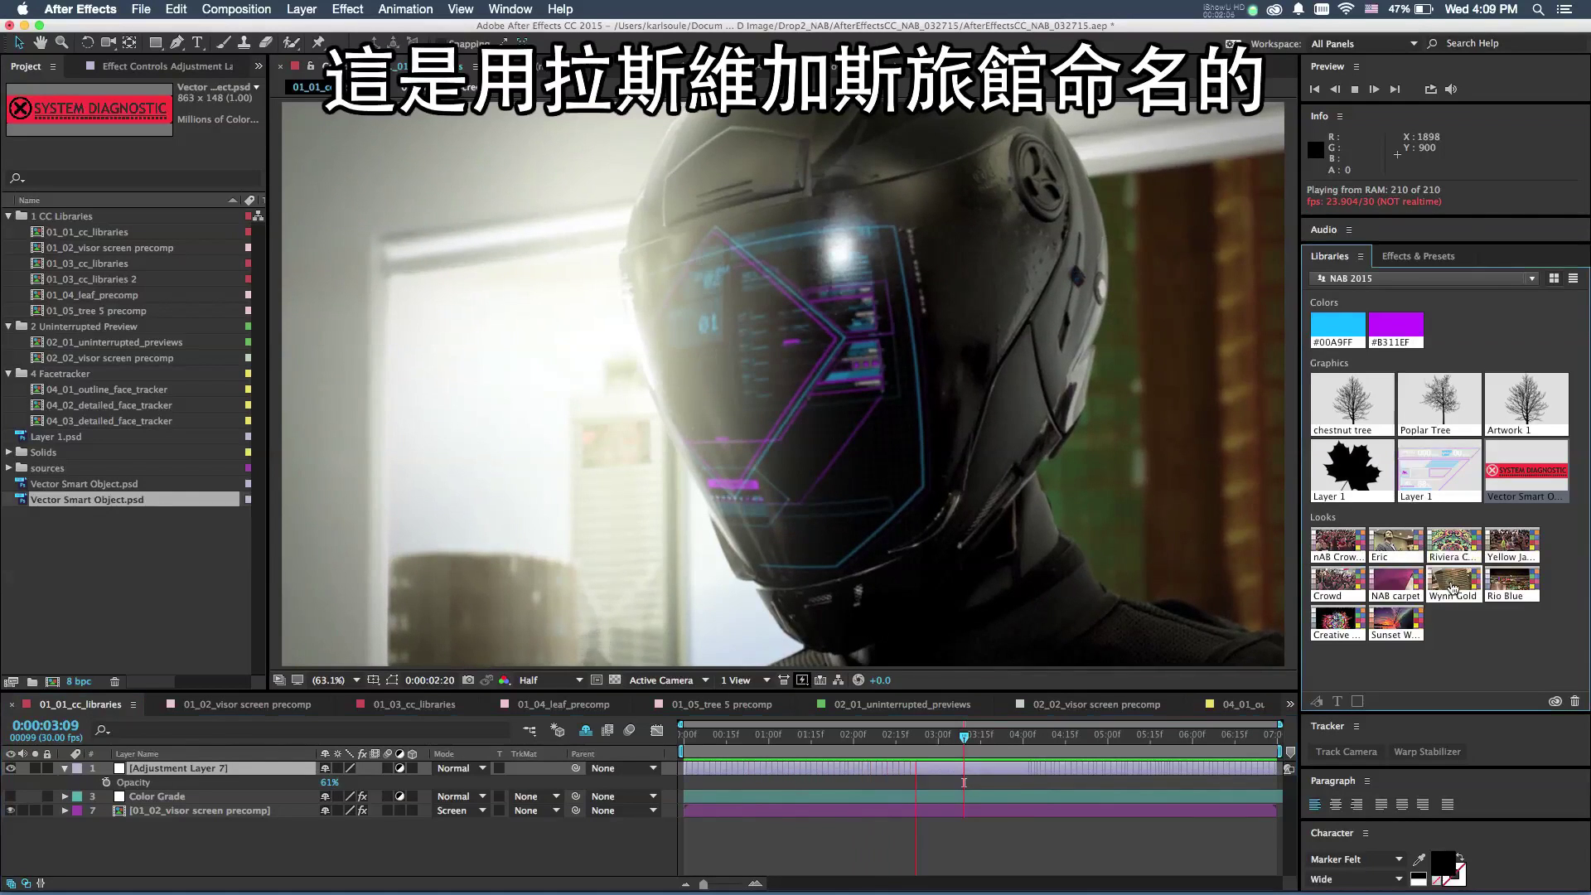
left_click_drag(888, 631, 892, 642)
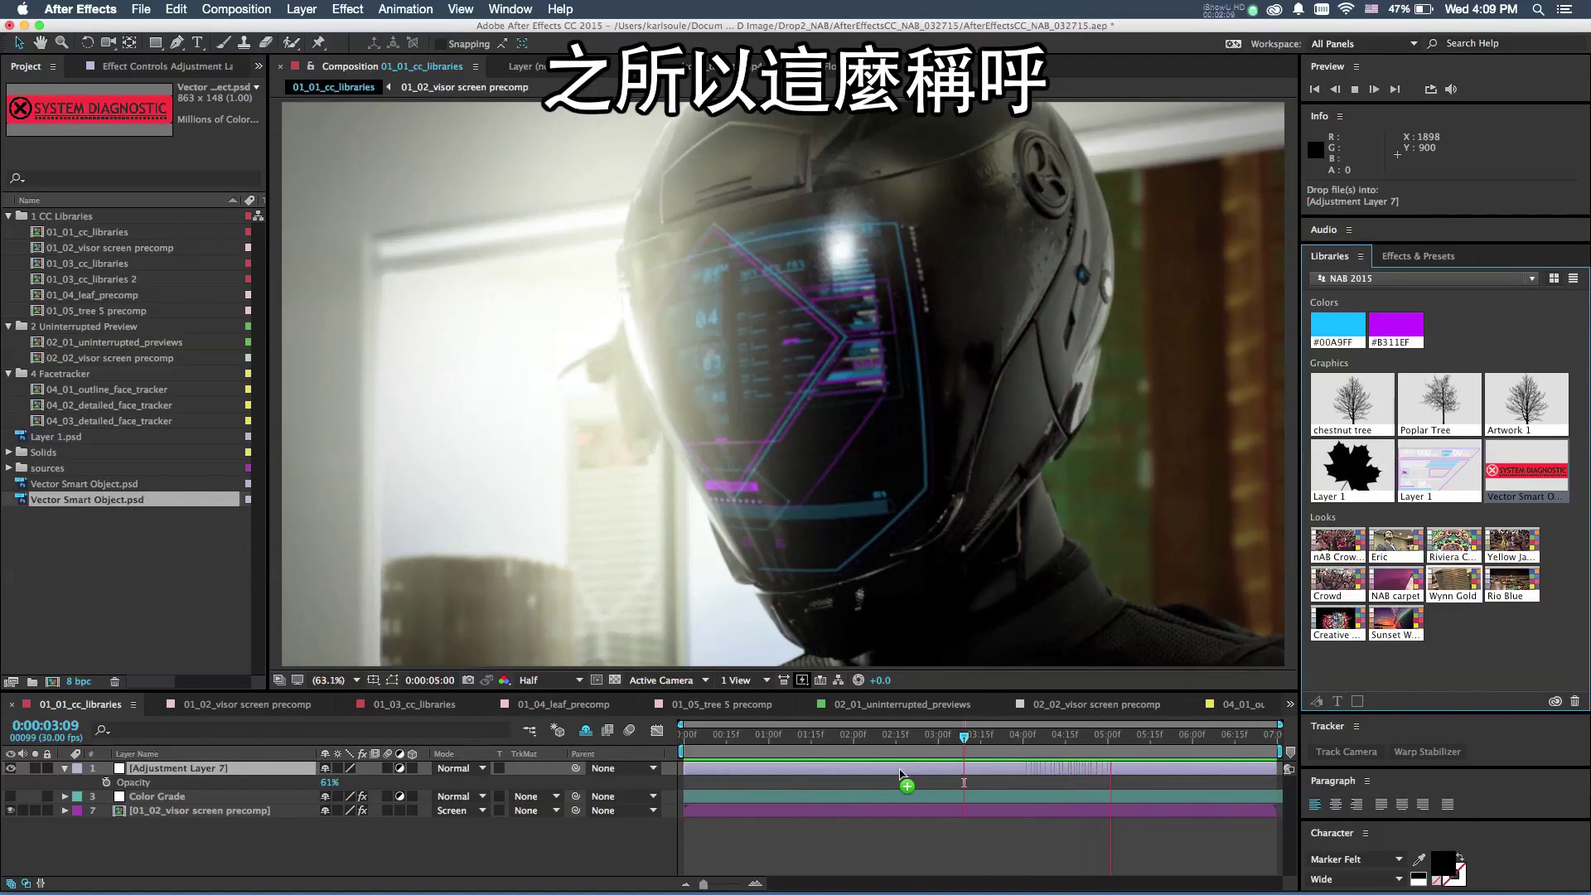
left_click_drag(901, 773, 906, 772)
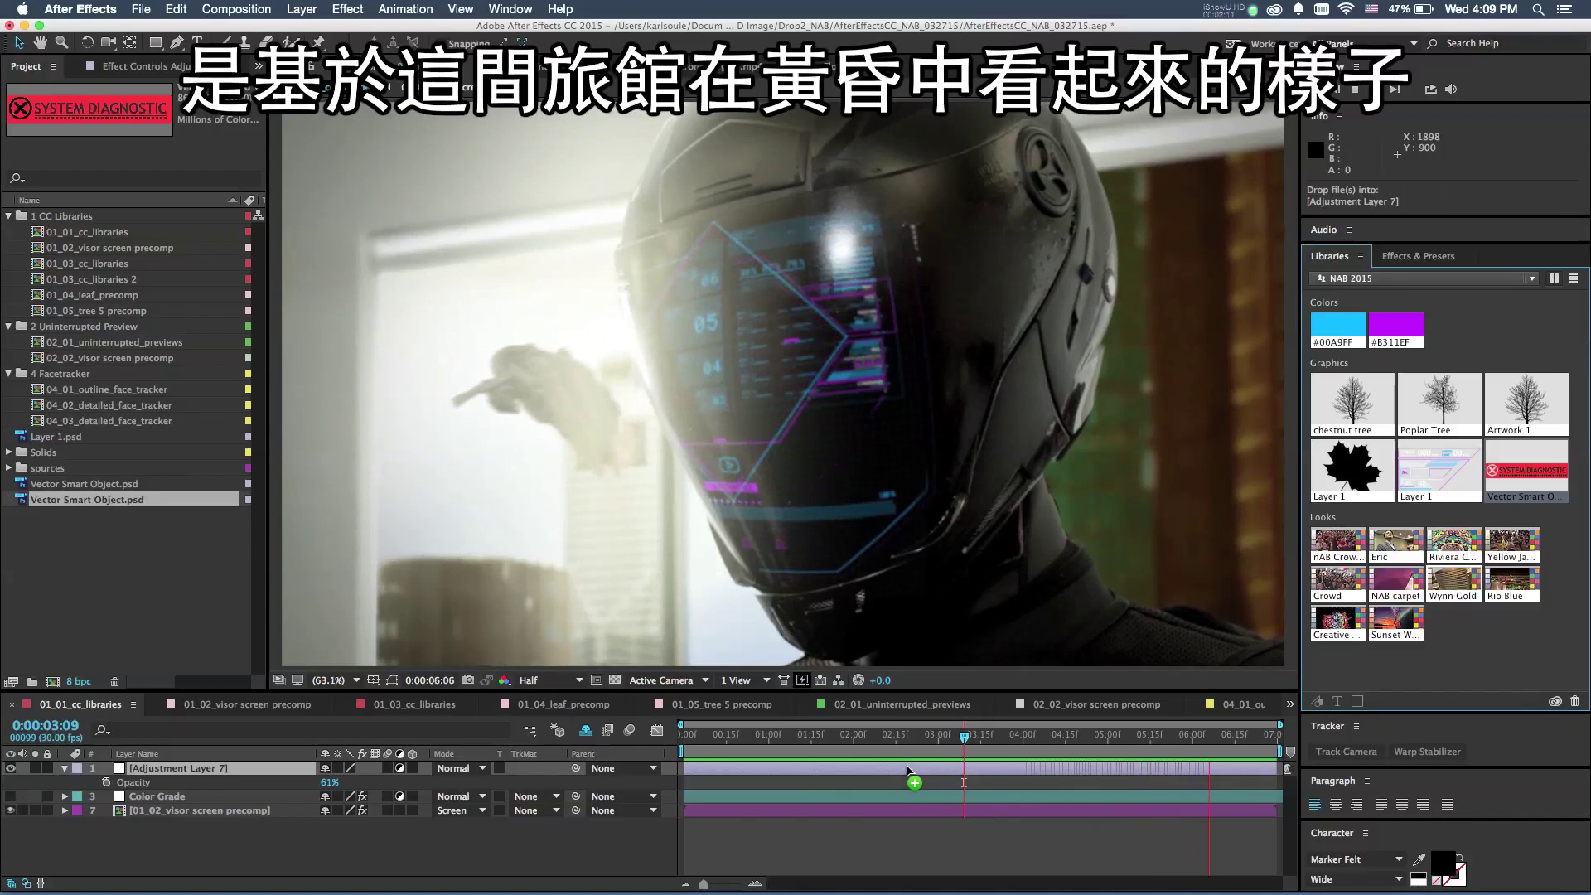
left_click_drag(907, 771, 909, 771)
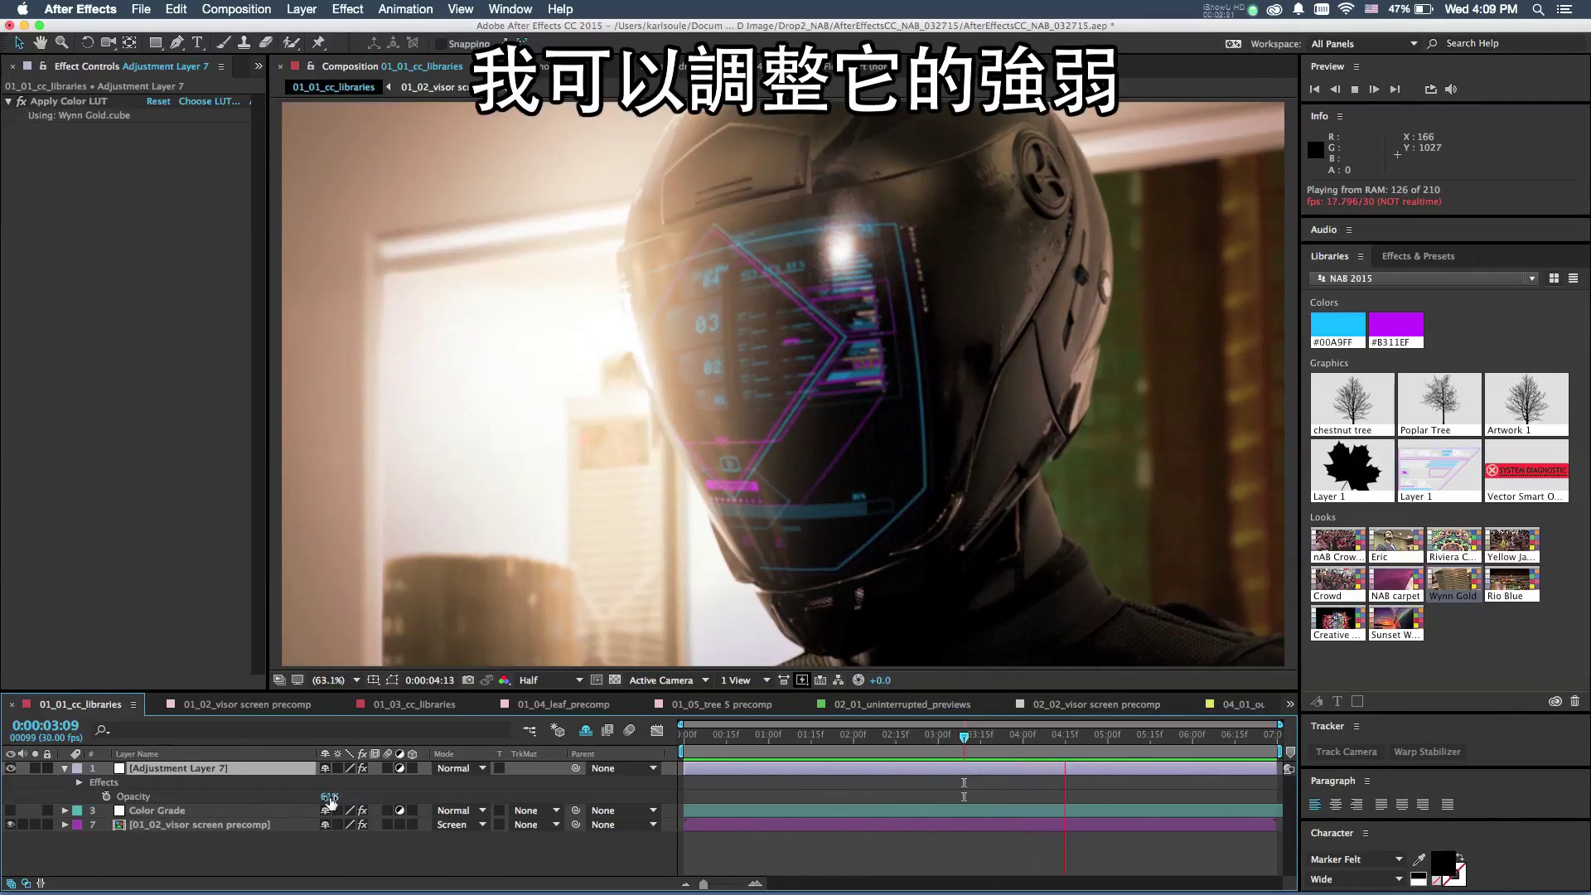
Lower Adjustment Layer 7's opacity to 65%, return to the Project panel, and stop the preview
left_click_drag(329, 797, 354, 800)
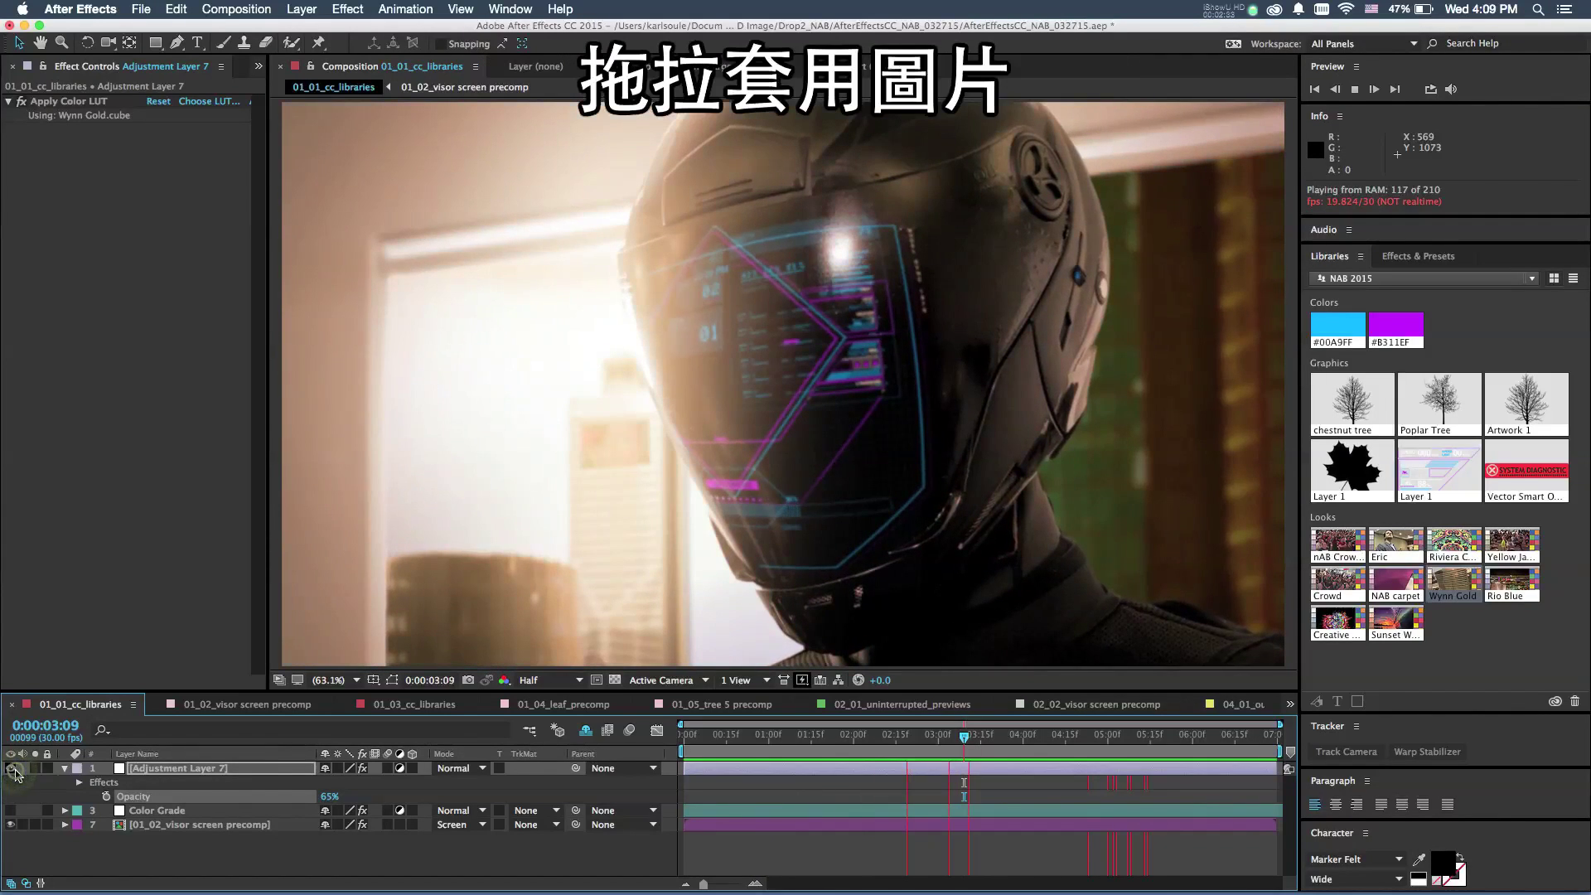
left_click(11, 769)
left_click(11, 768)
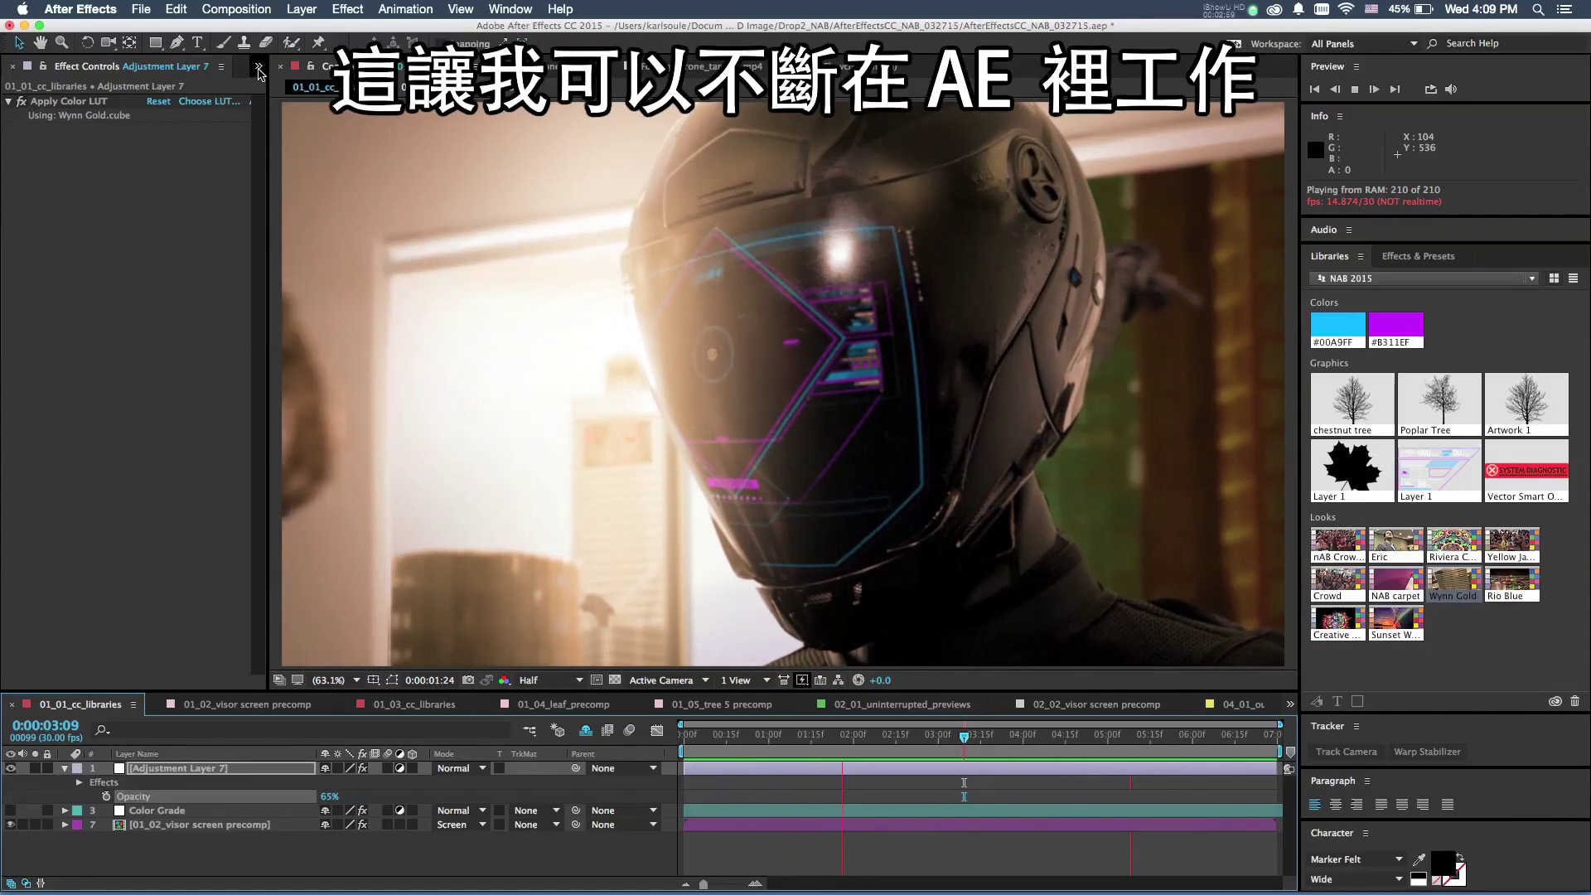
left_click(277, 86)
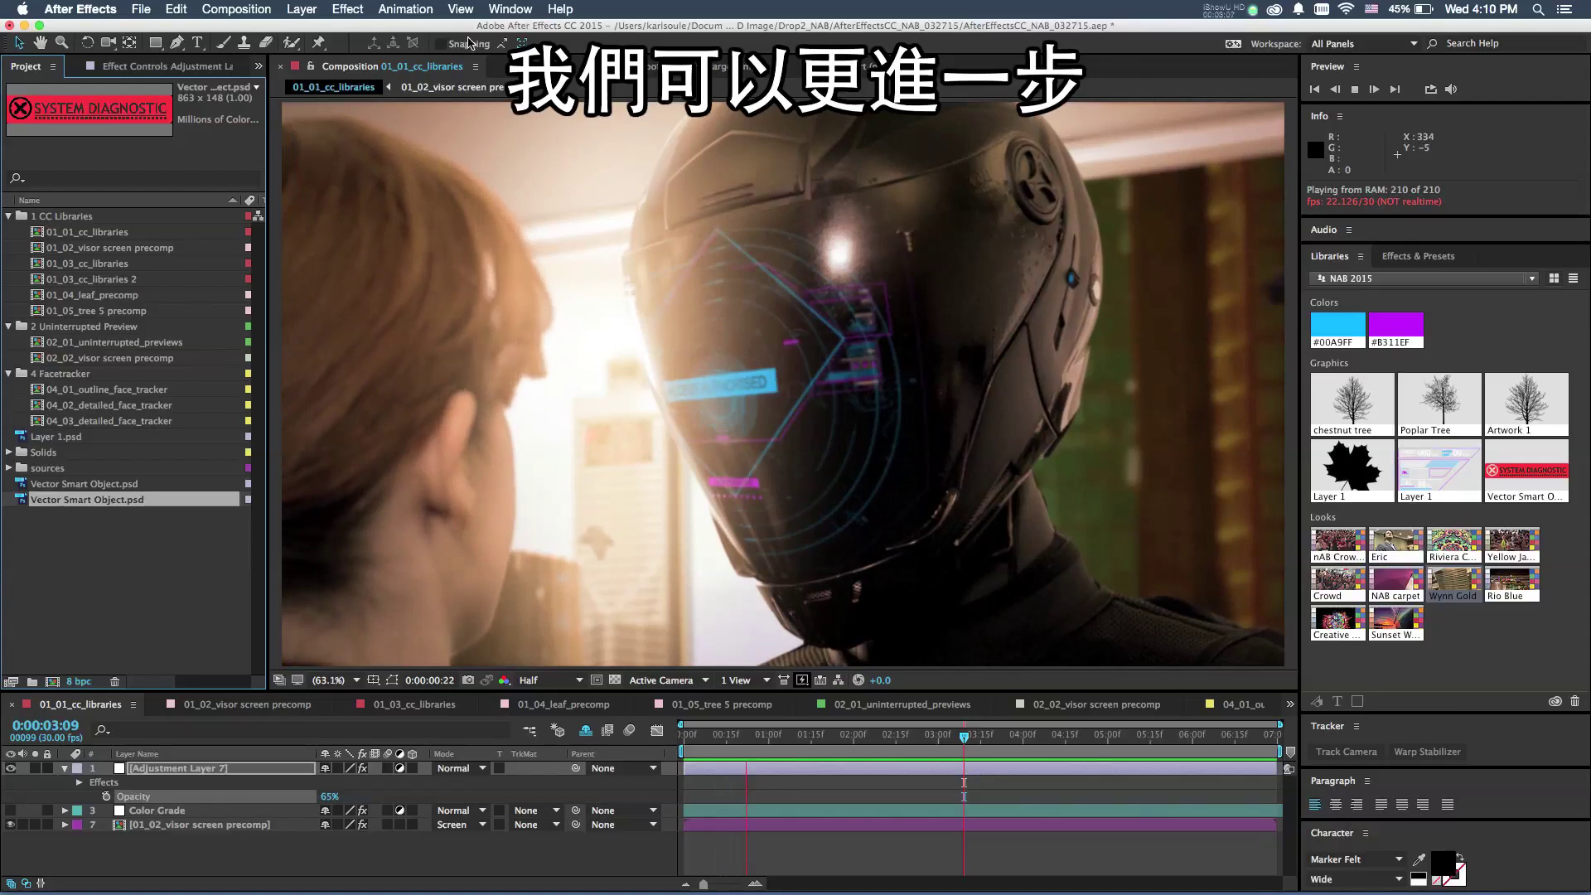
left_click(533, 345)
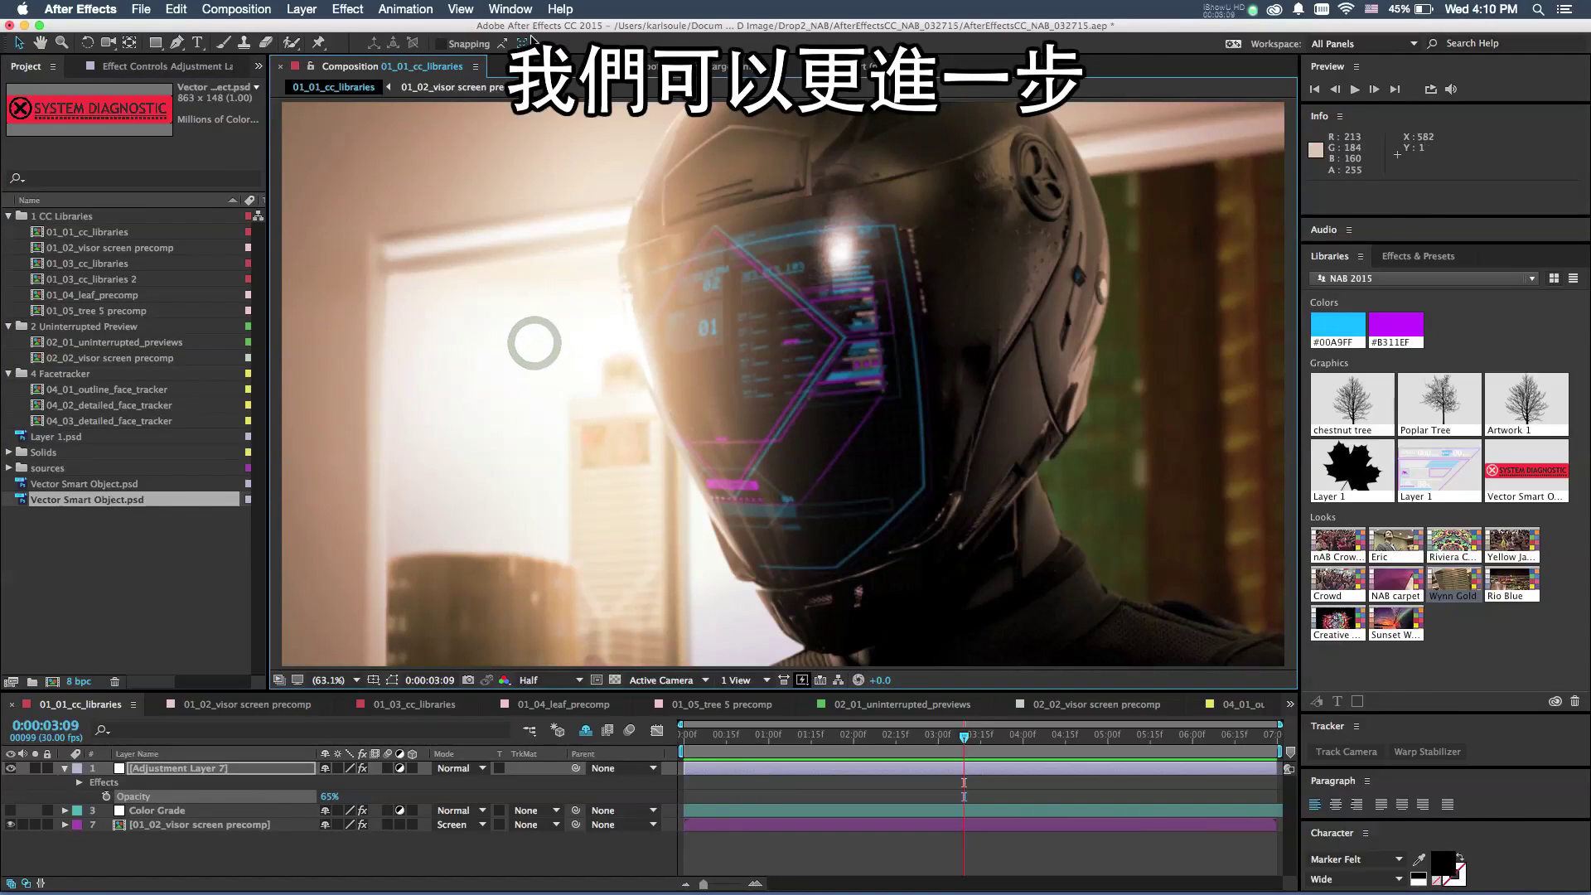
Add a new viewer, play the preview, and open 01_02_visor screen precomp alongside it
left_click(461, 10)
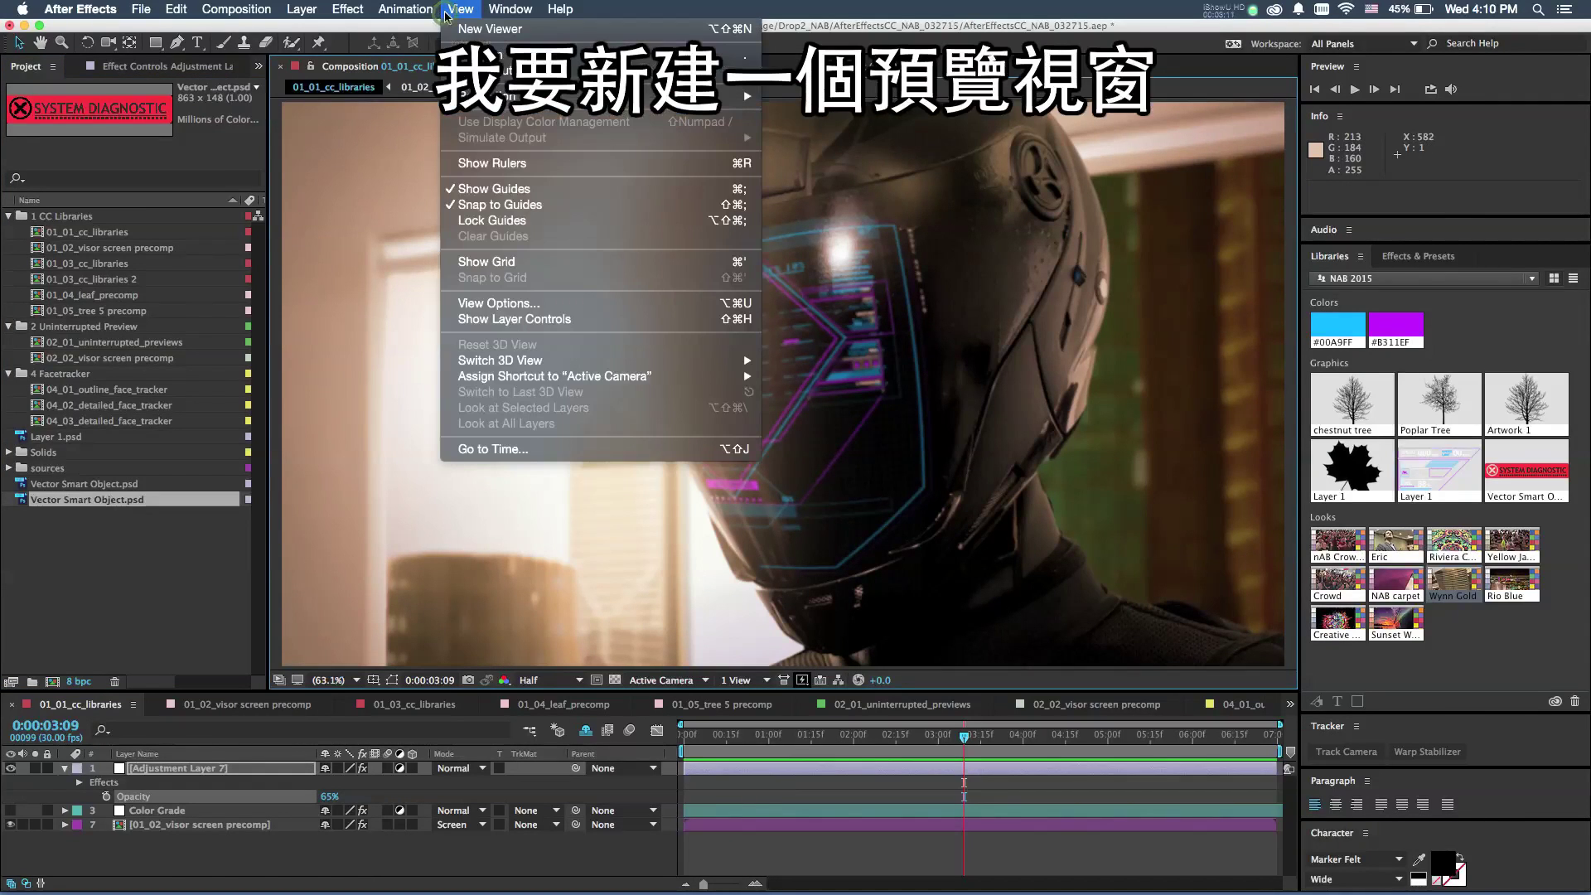
left_click(489, 30)
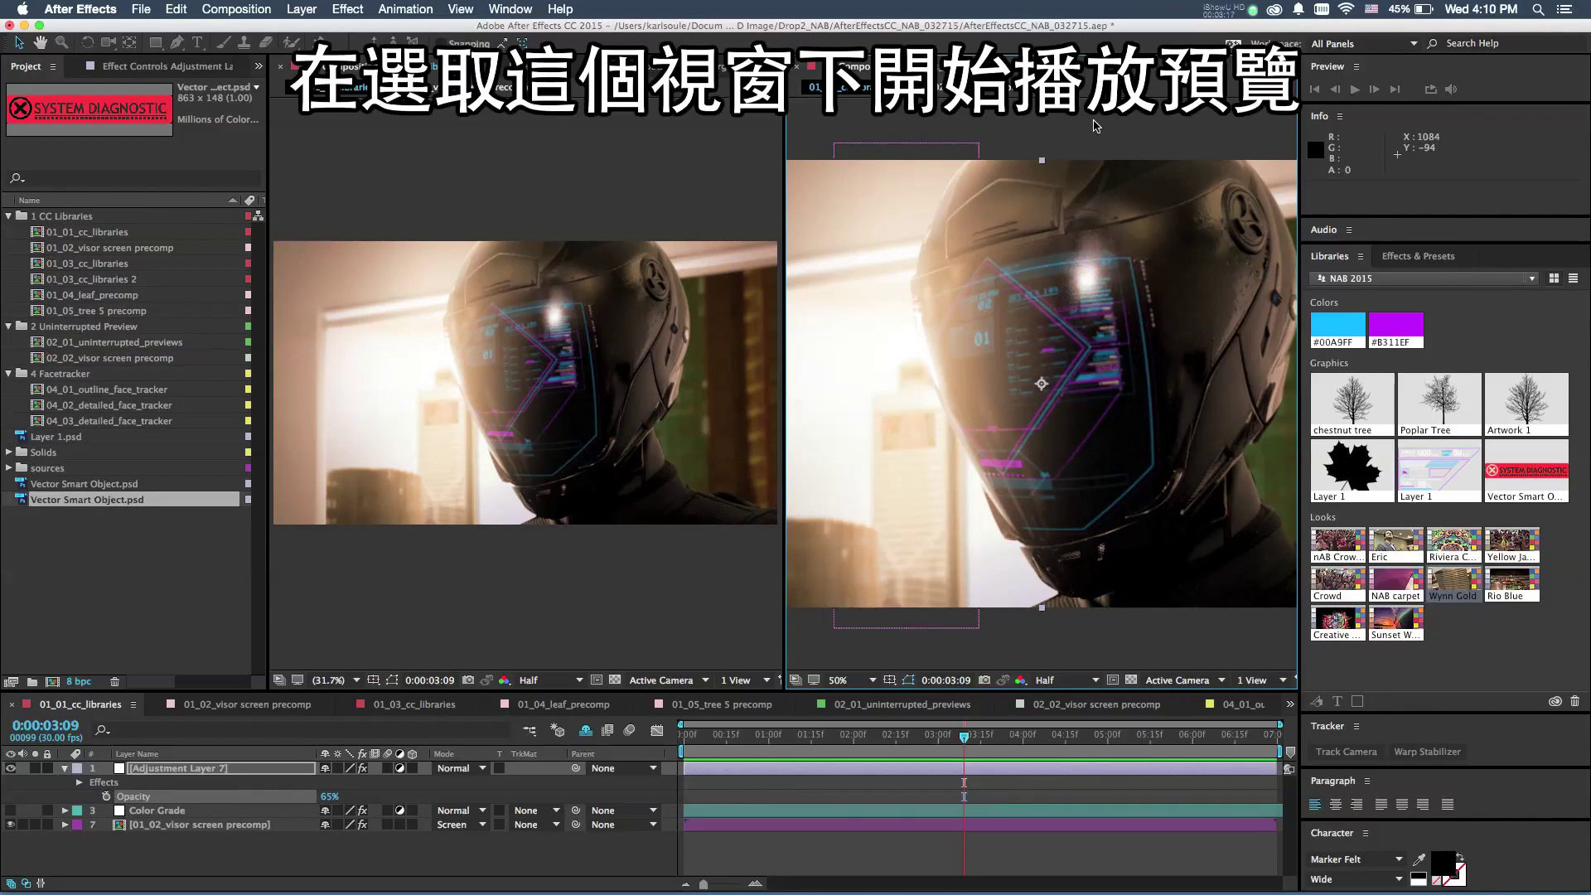
key("space")
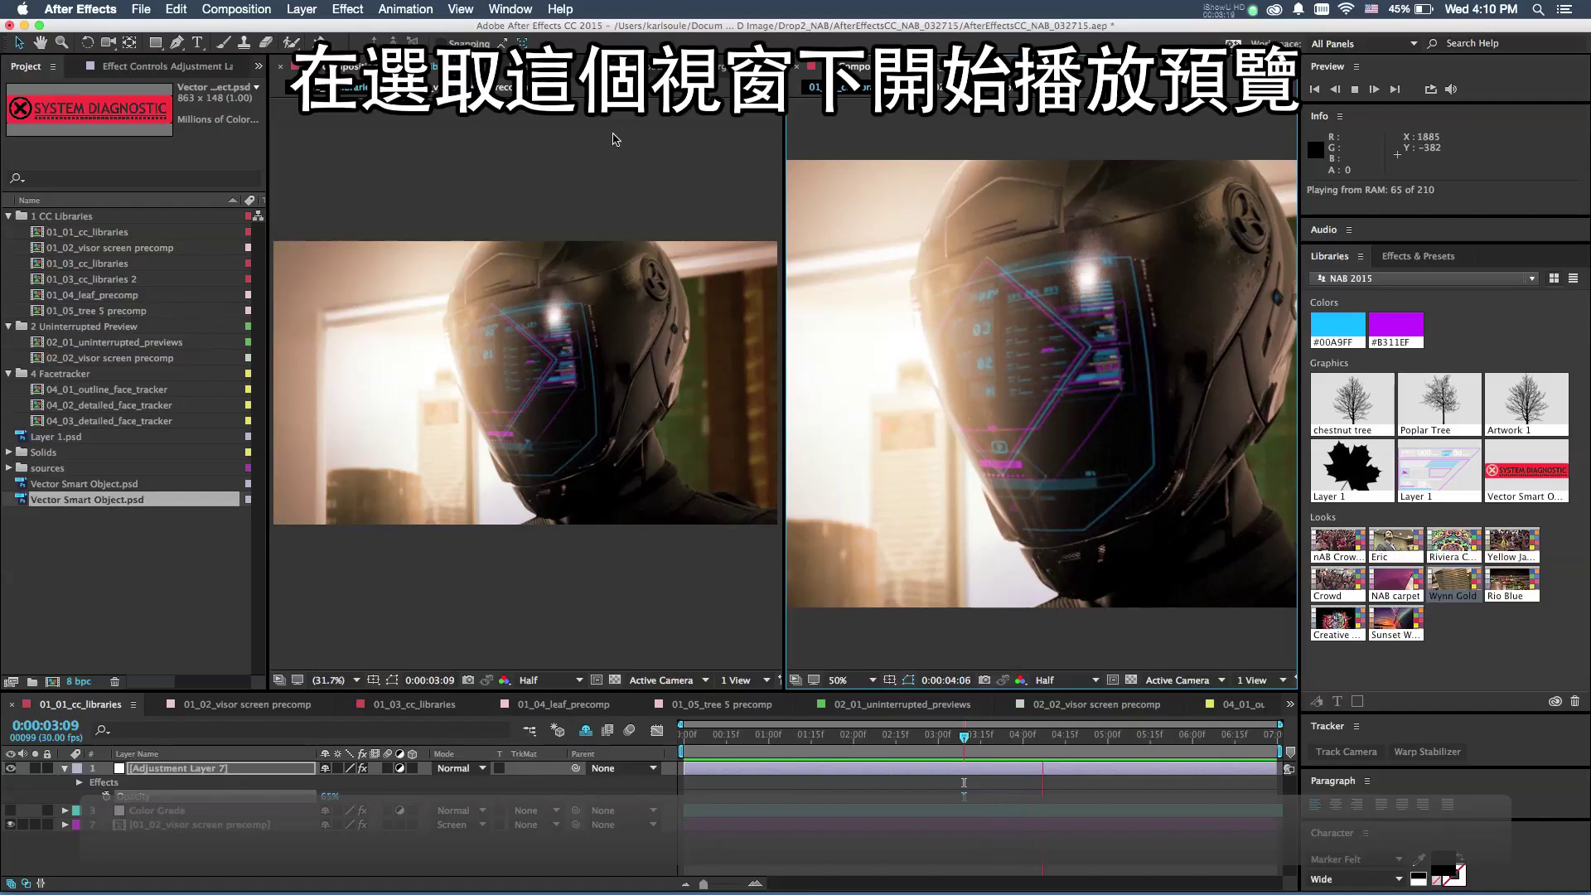
left_click(425, 88)
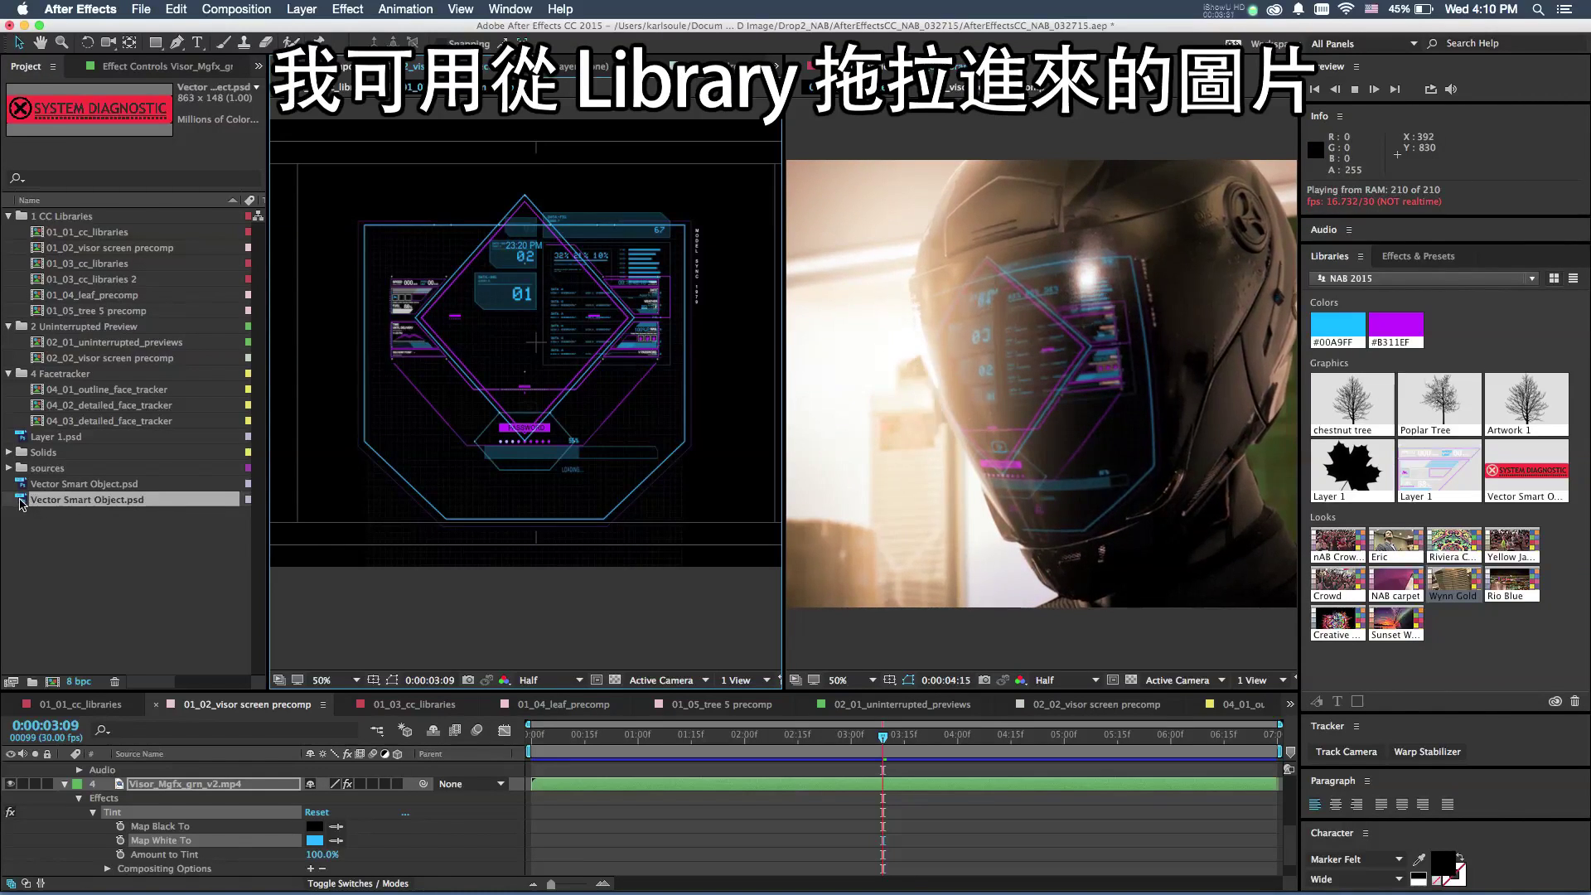
Place Vector Smart Object.psd in the visor precomp and scale it down to 33%
left_click_drag(20, 499, 563, 374)
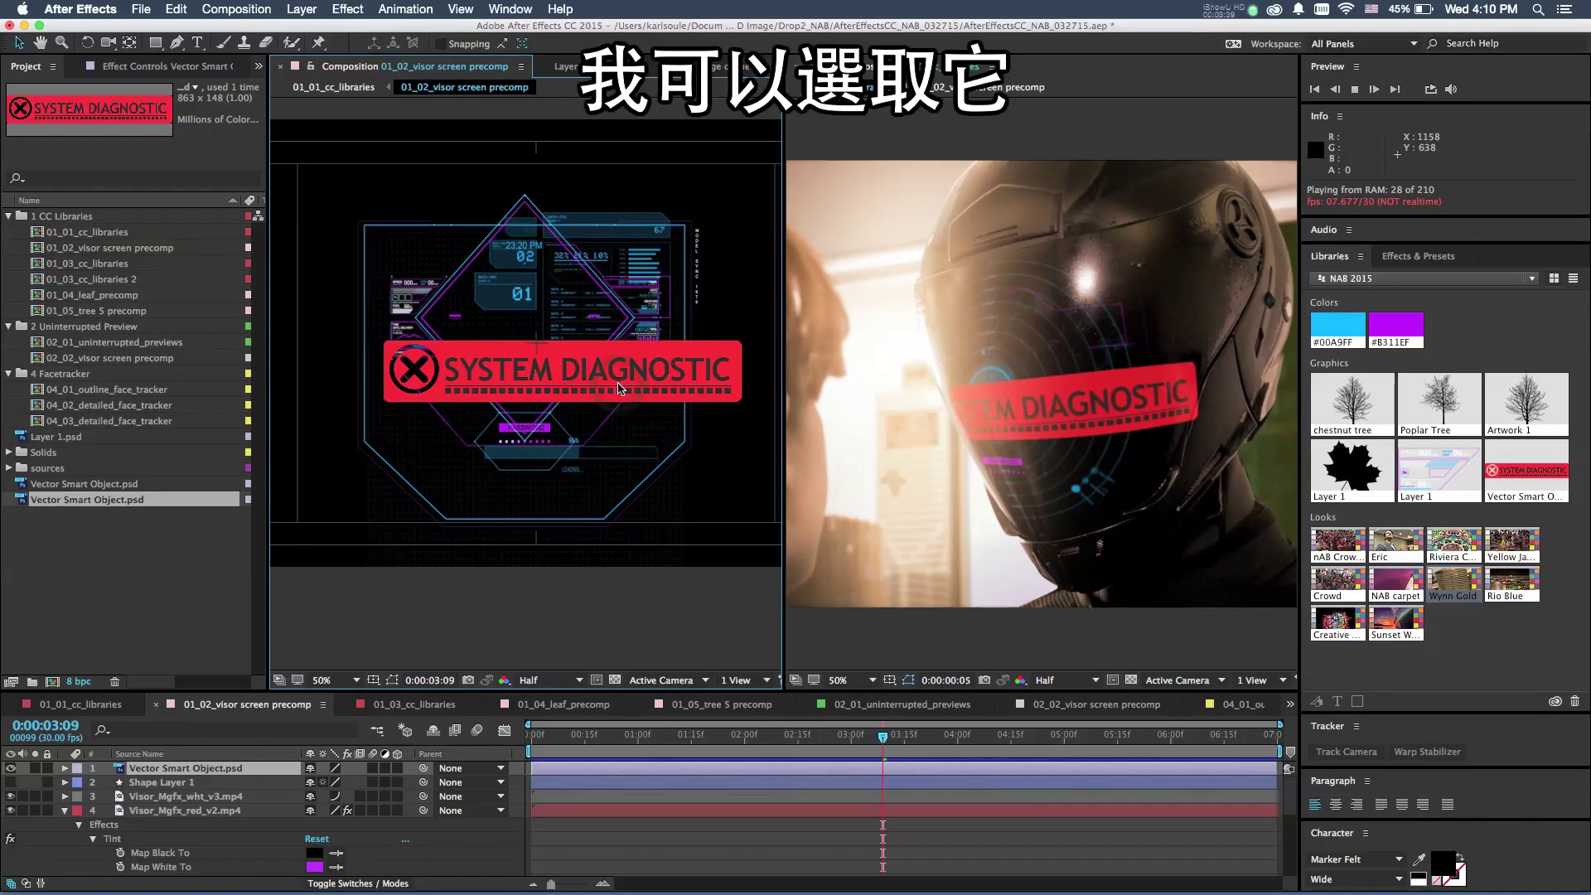
key("s")
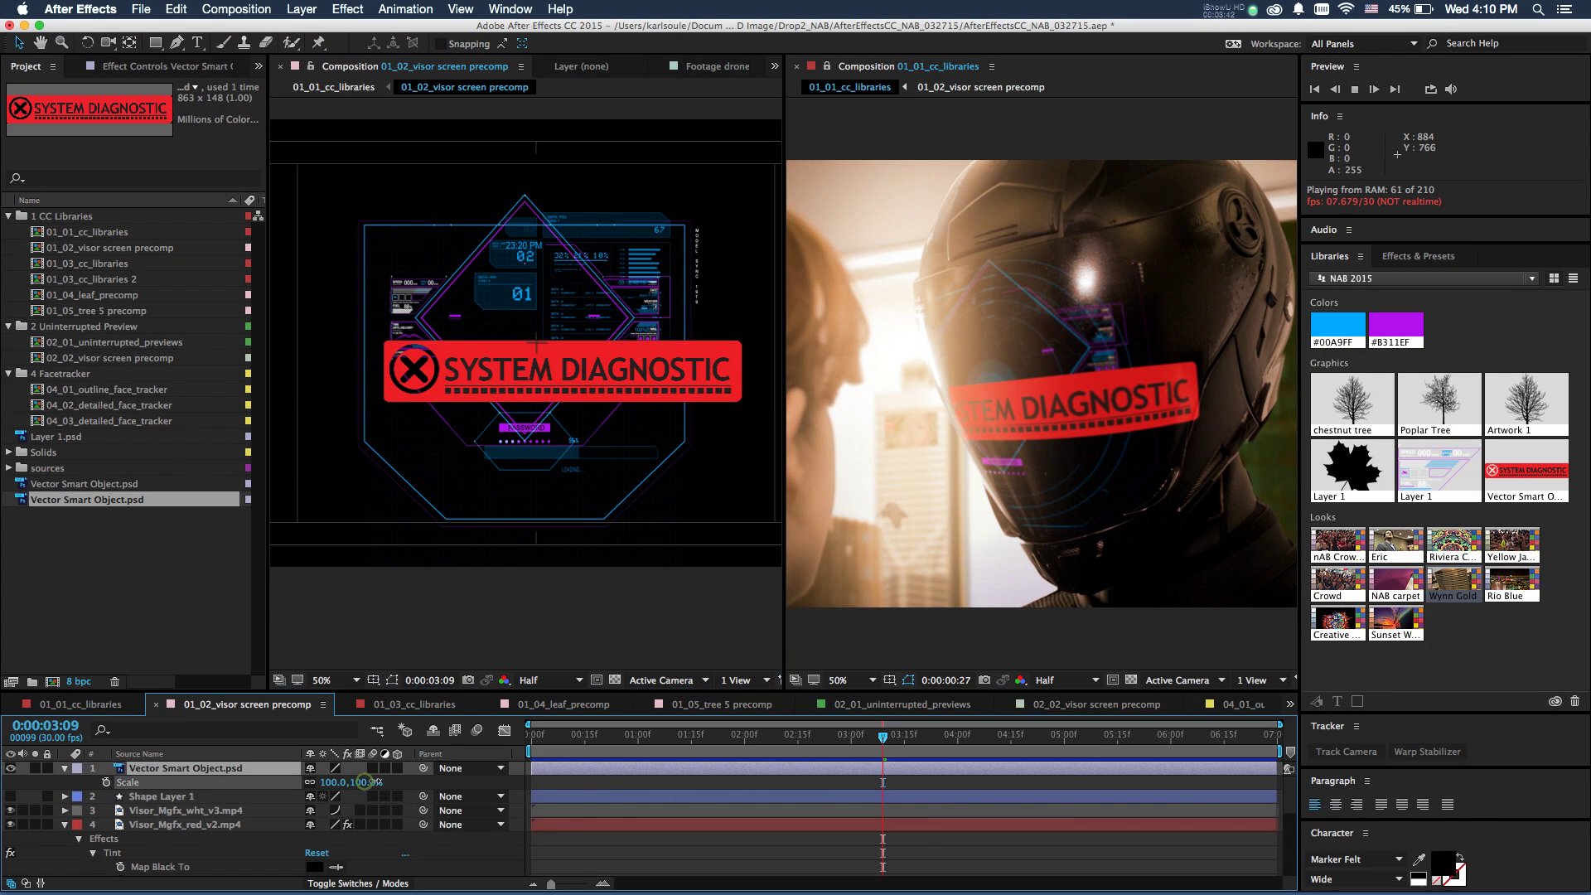
left_click_drag(353, 782, 306, 781)
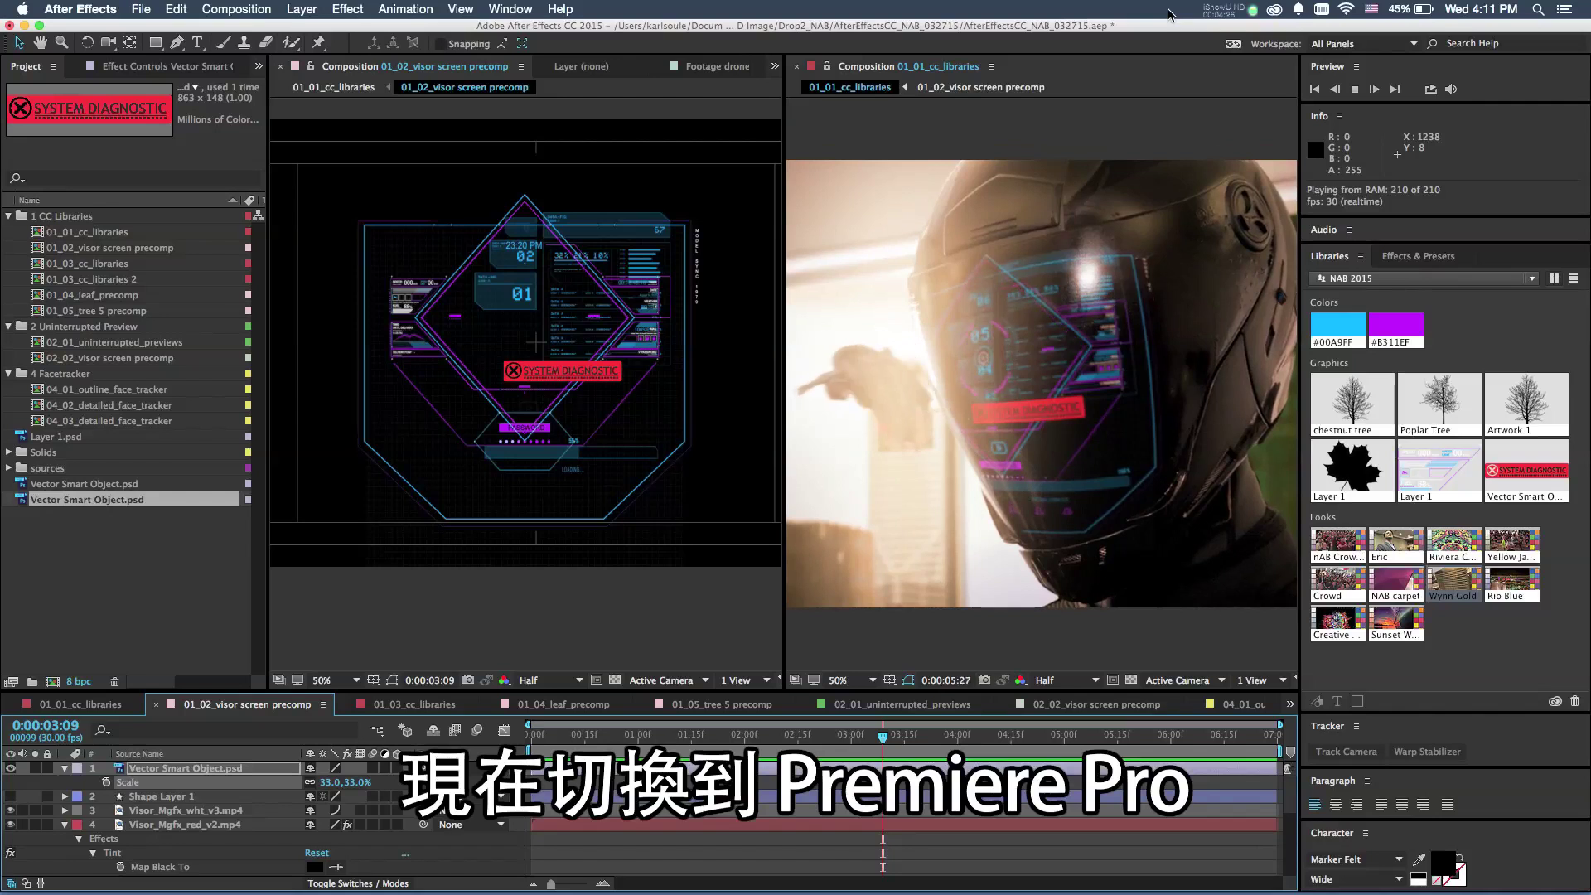
Switch from After Effects to Premiere Pro's Assassins_flat project
key("super+Tab")
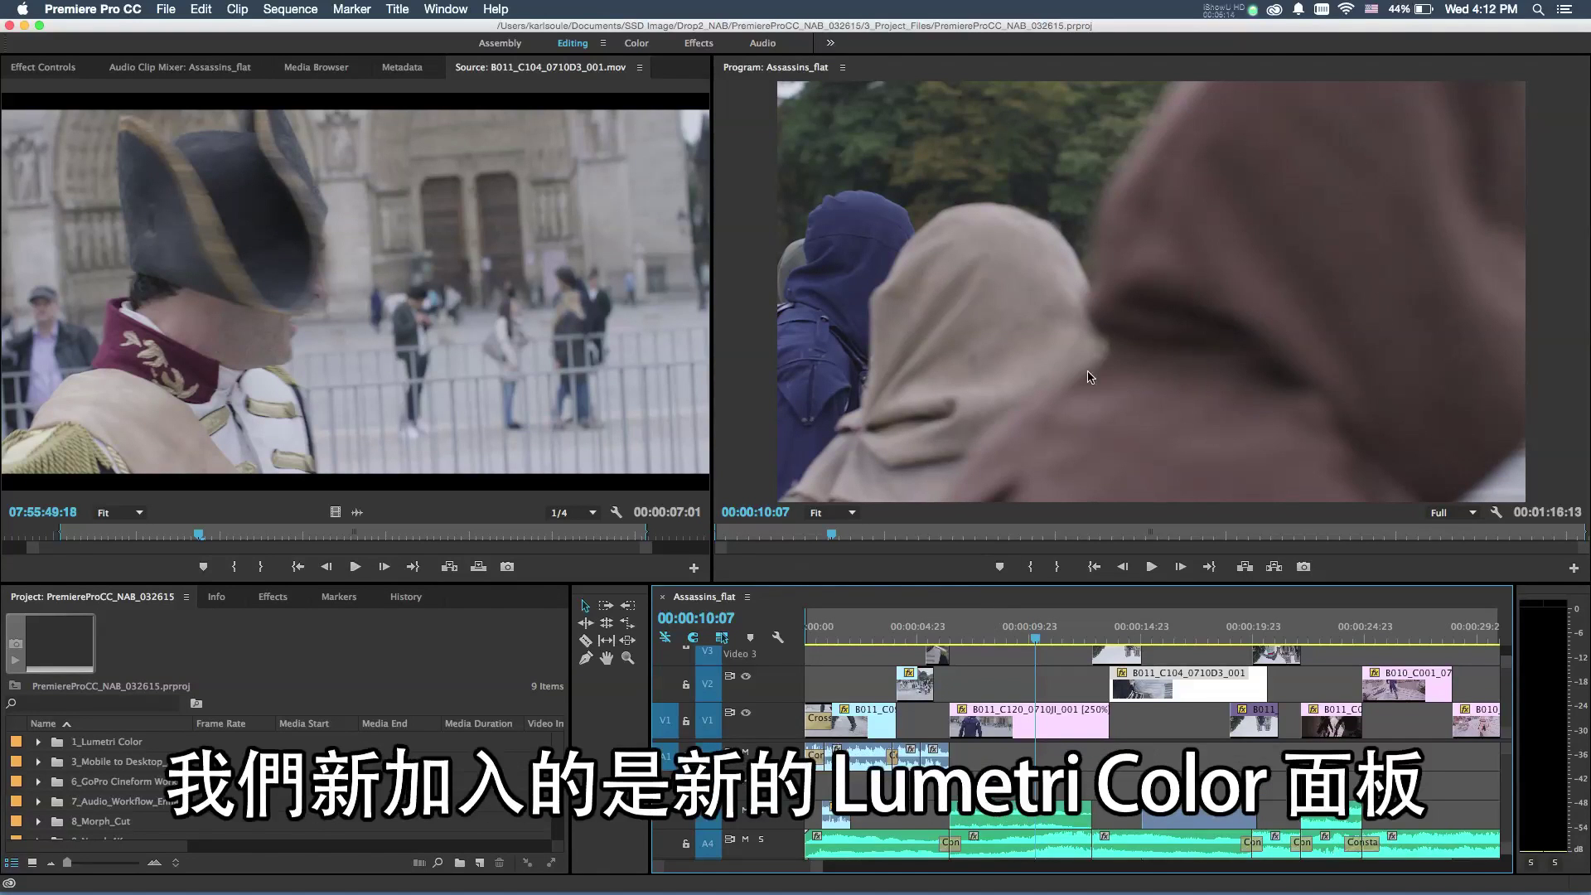
In the Color workspace, select clip B011_C120 and set Lumetri Exposure to 0.1 and Contrast to 33.3
left_click(637, 44)
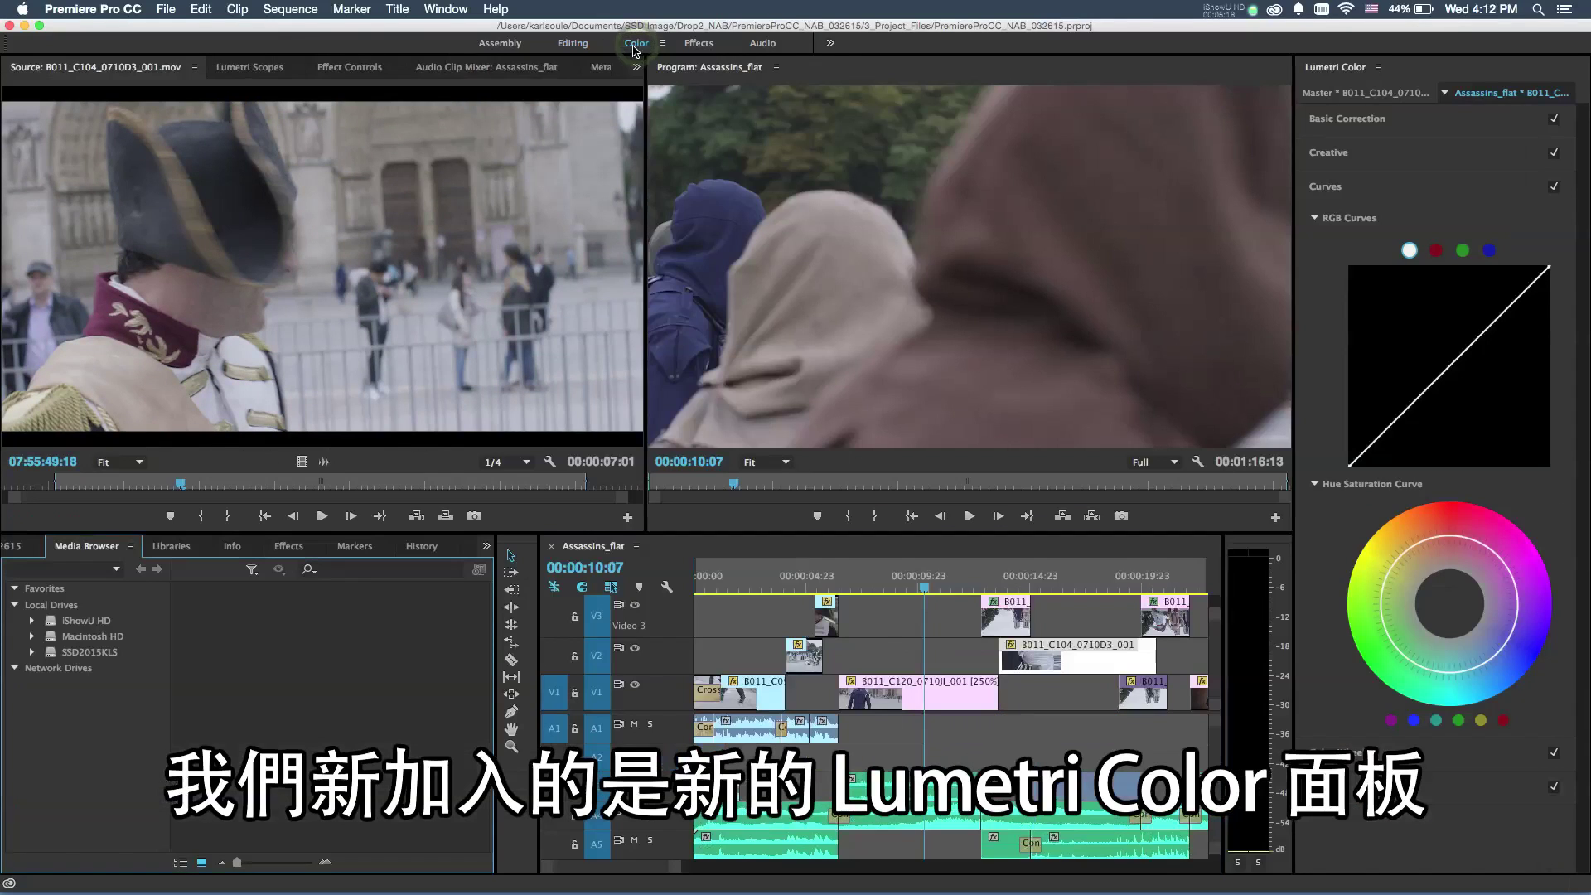
left_click(1359, 123)
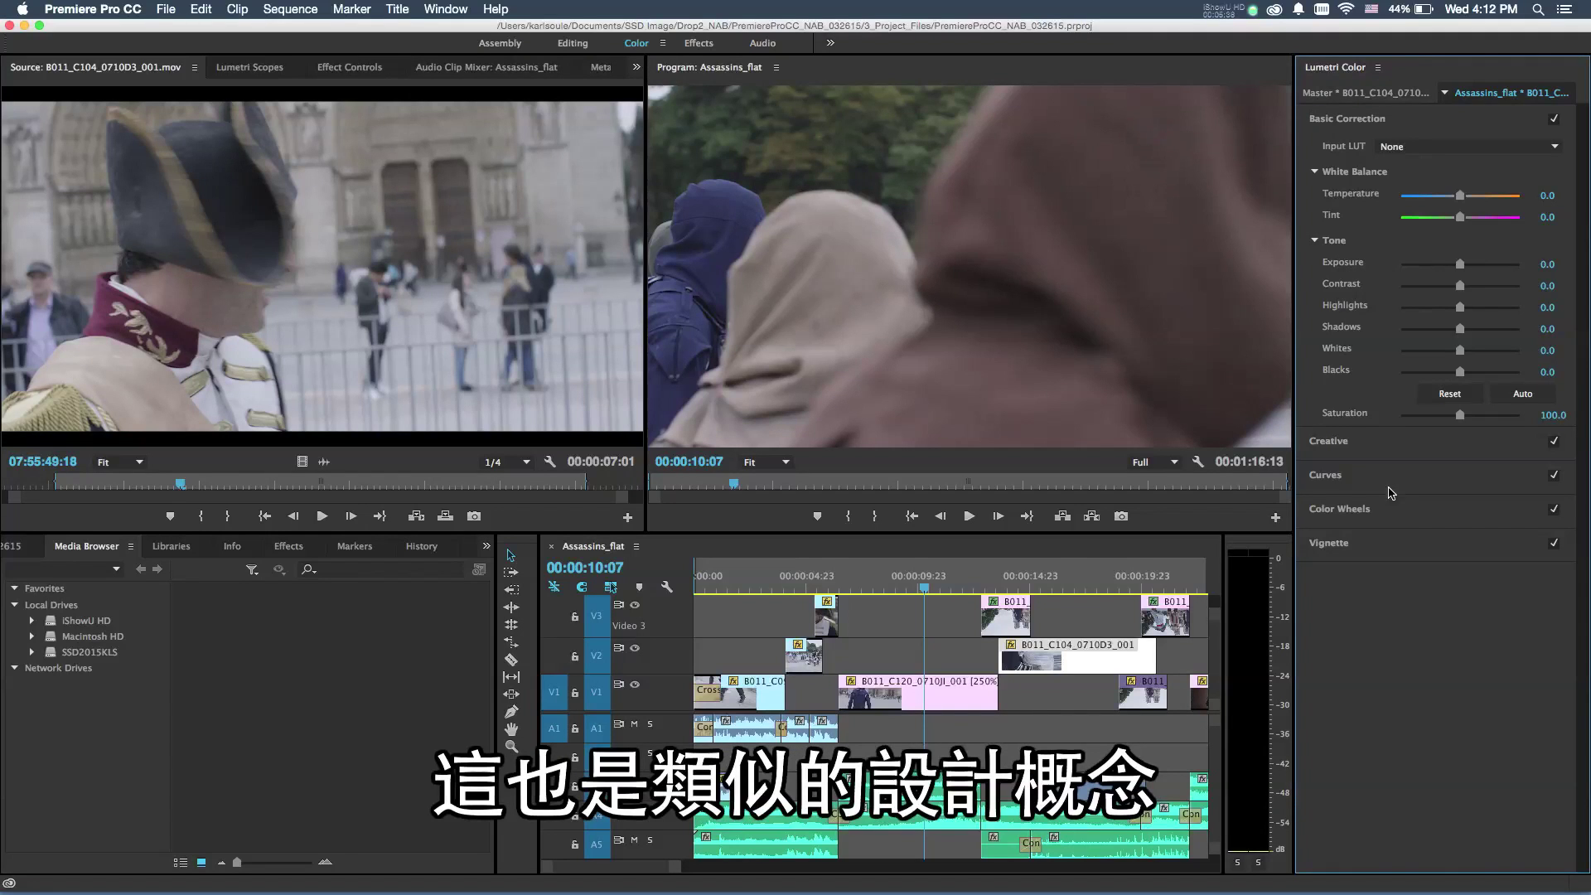
left_click(958, 699)
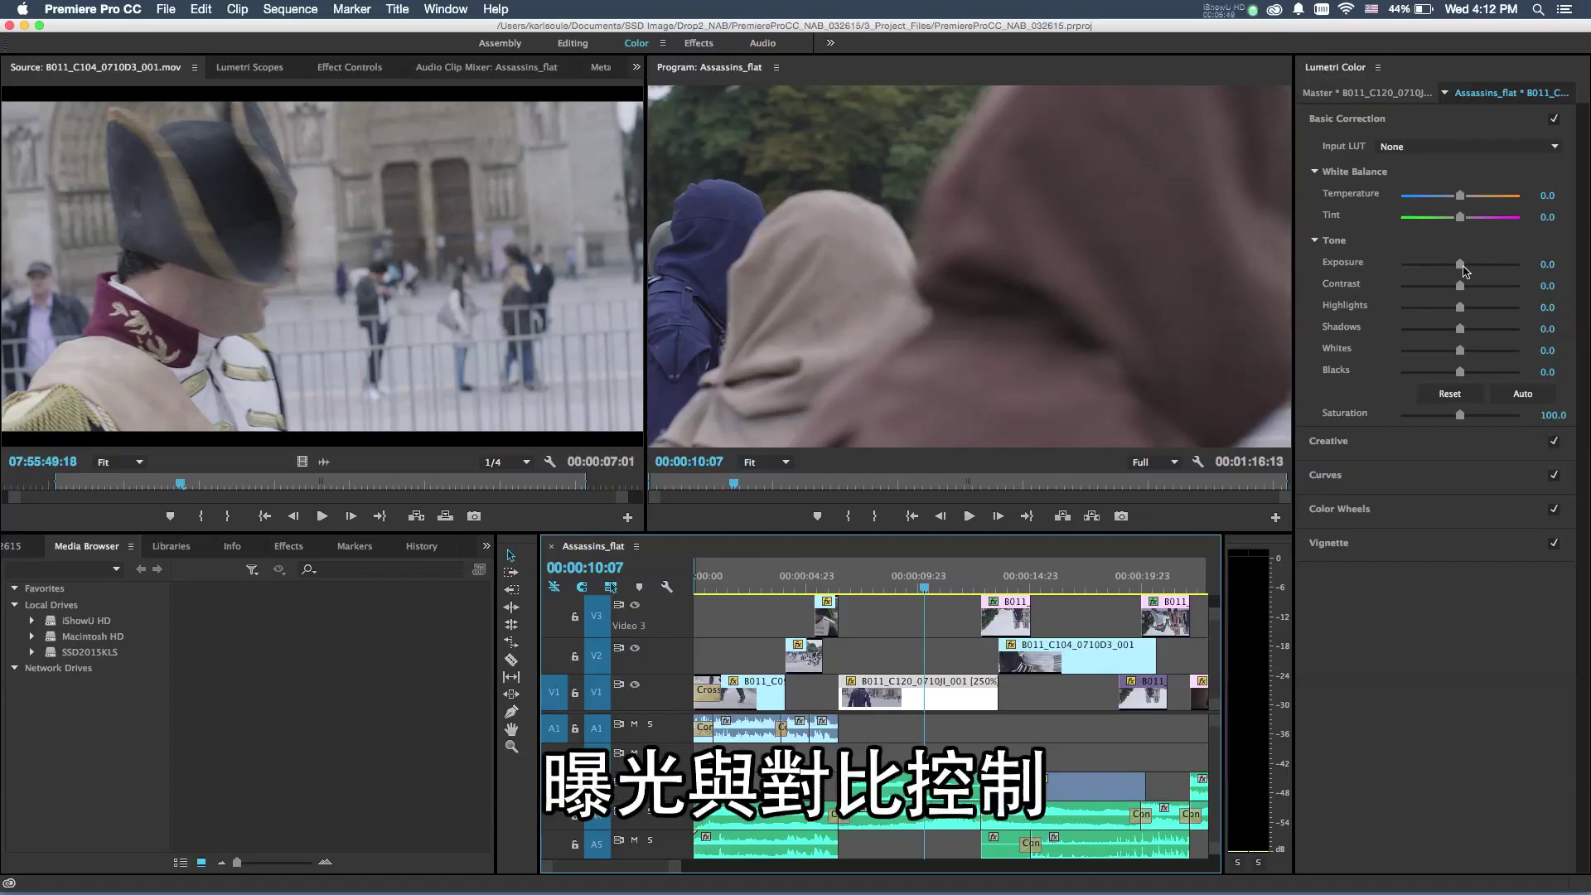
left_click_drag(1460, 265, 1464, 292)
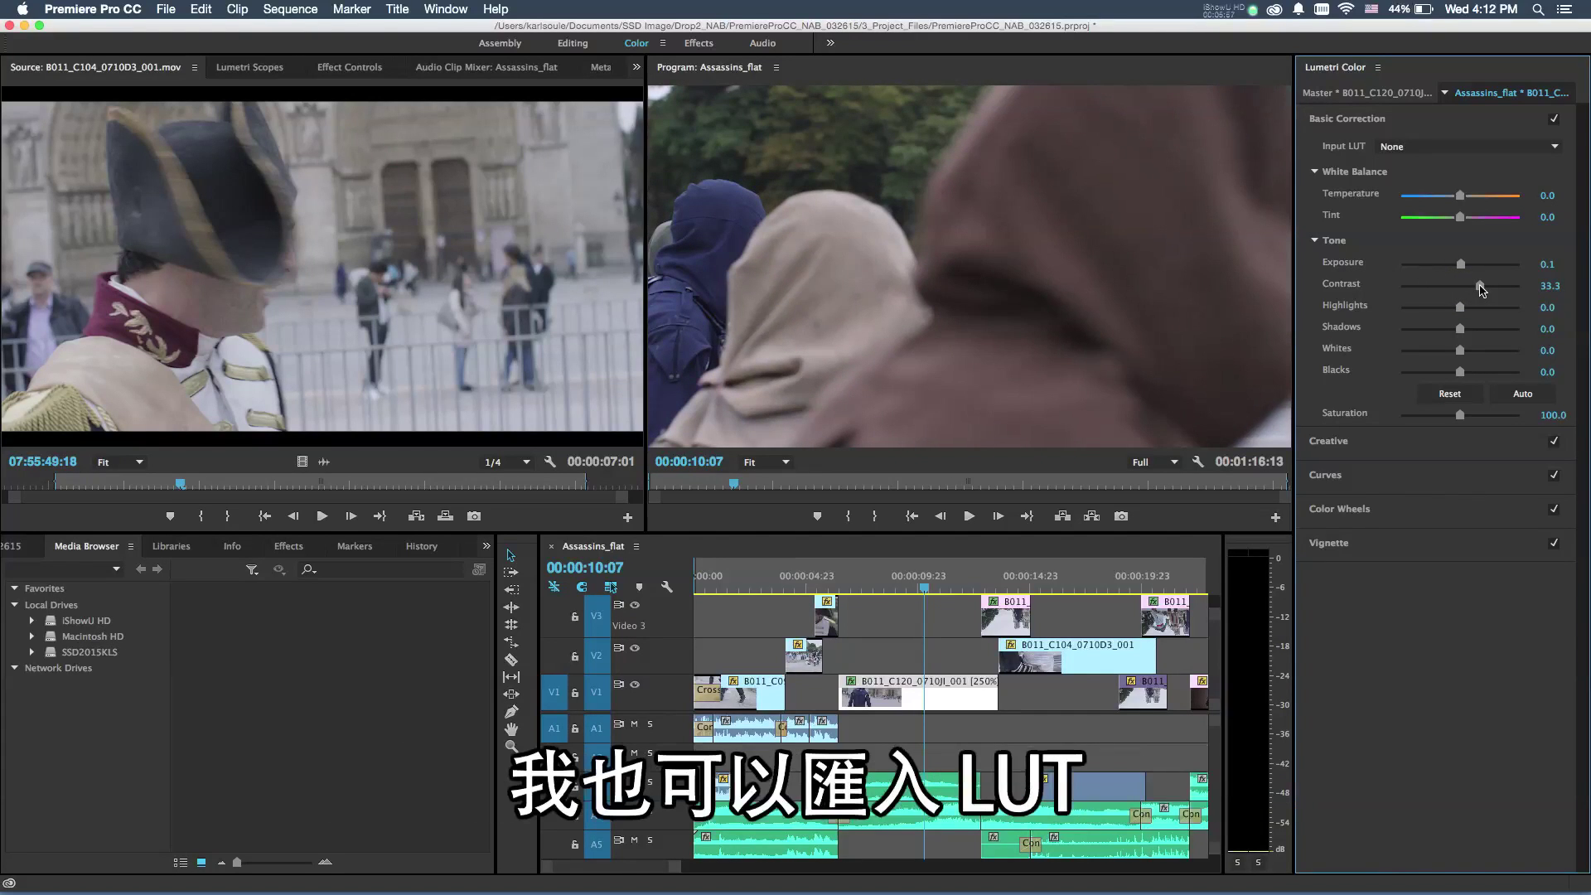
left_click(1554, 147)
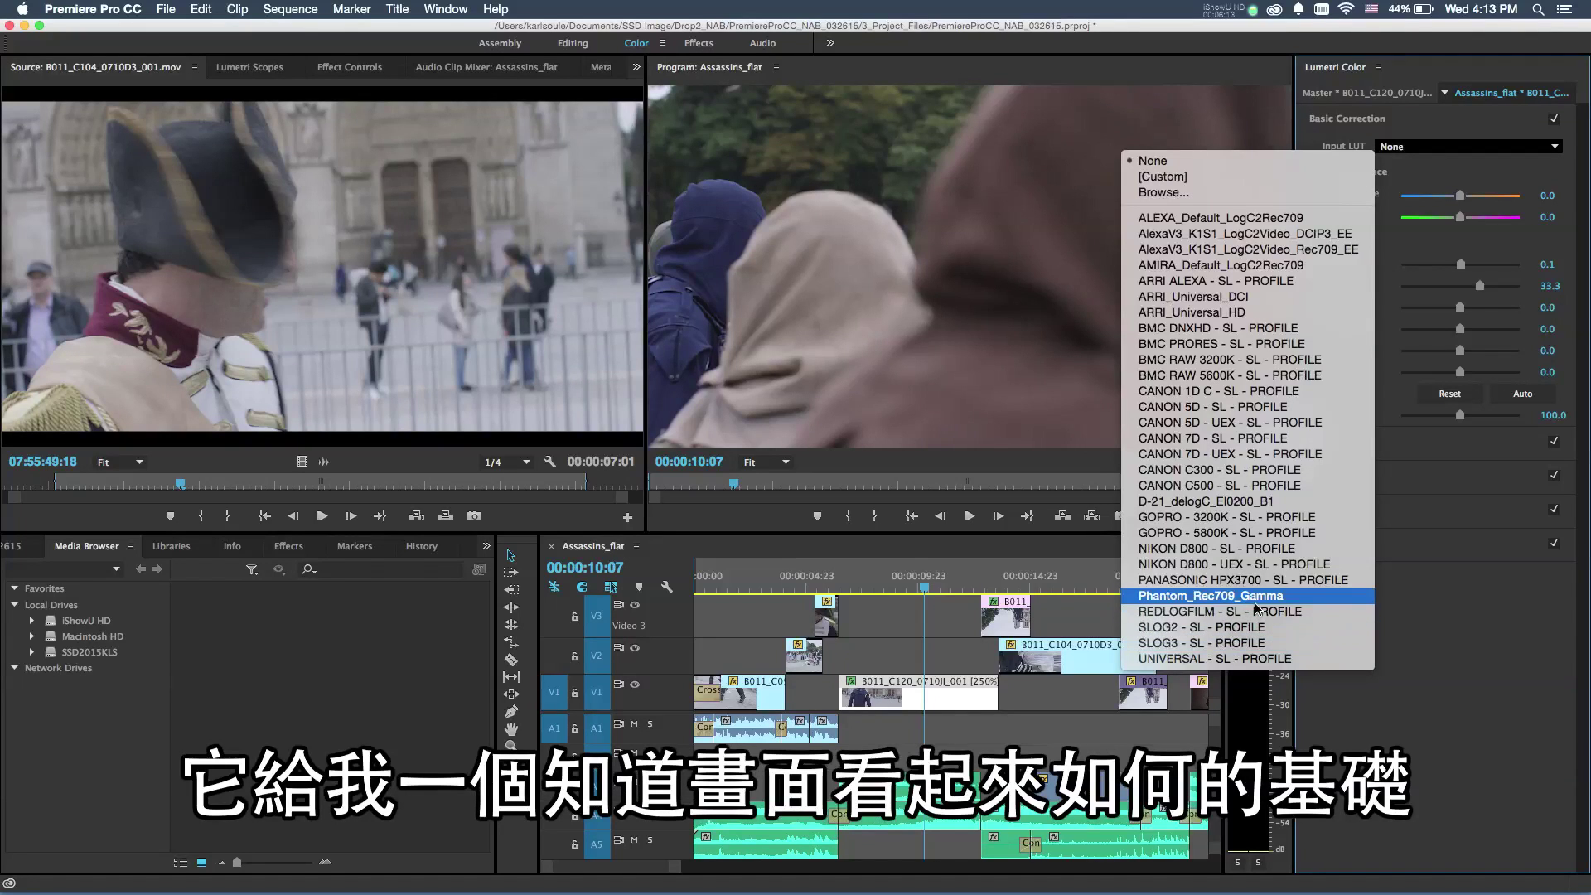
left_click(1471, 709)
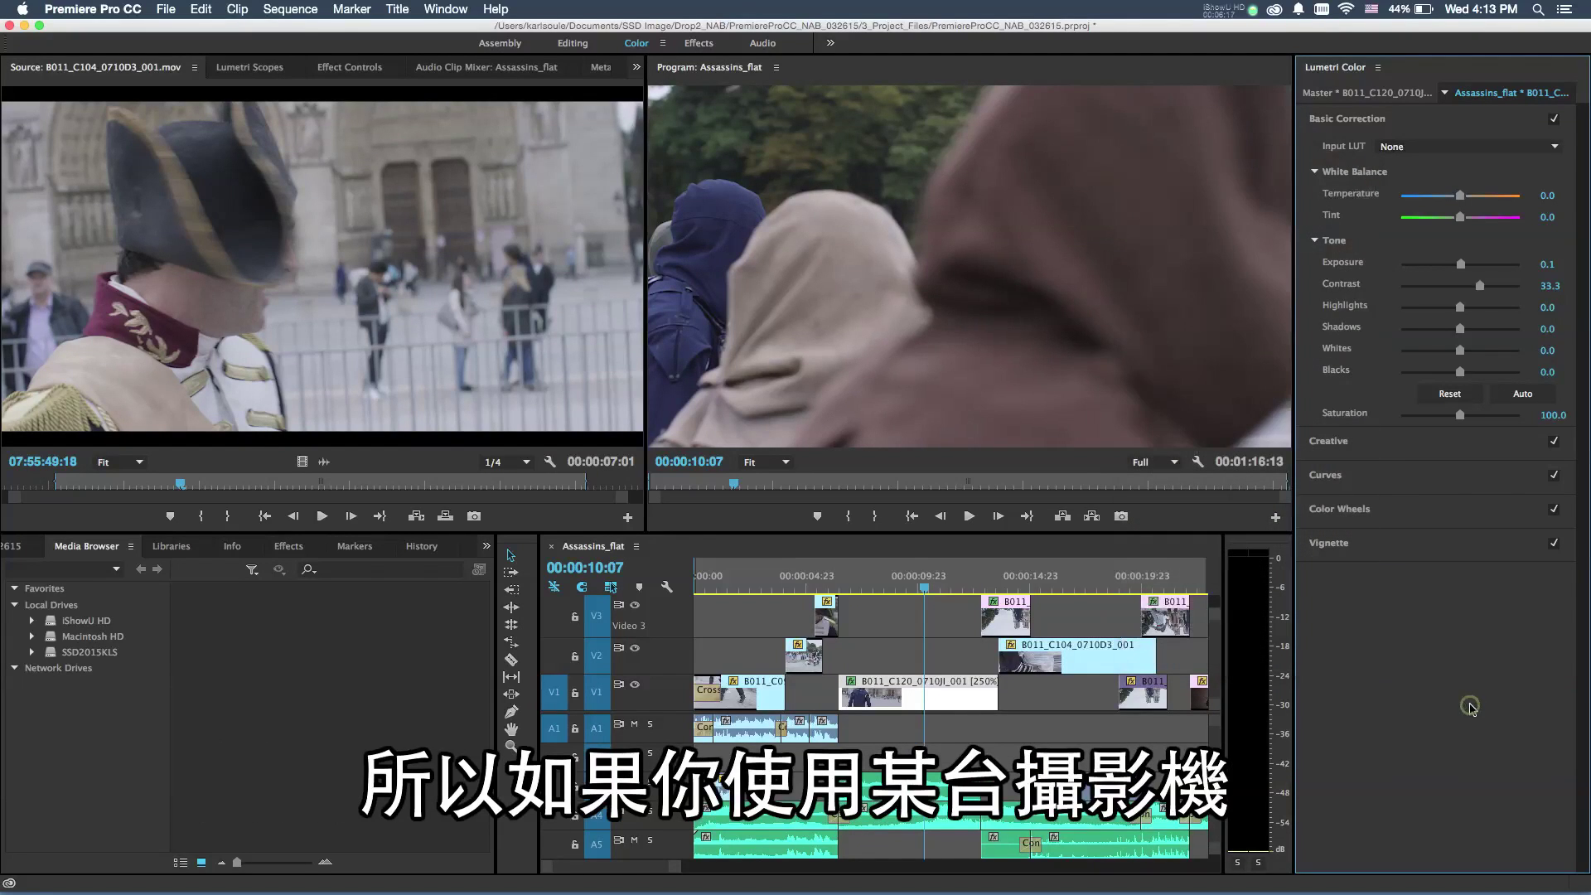
Expand Lumetri Creative and try the Blue Cold and Blue Day4Nite looks across different shots
left_click(1331, 446)
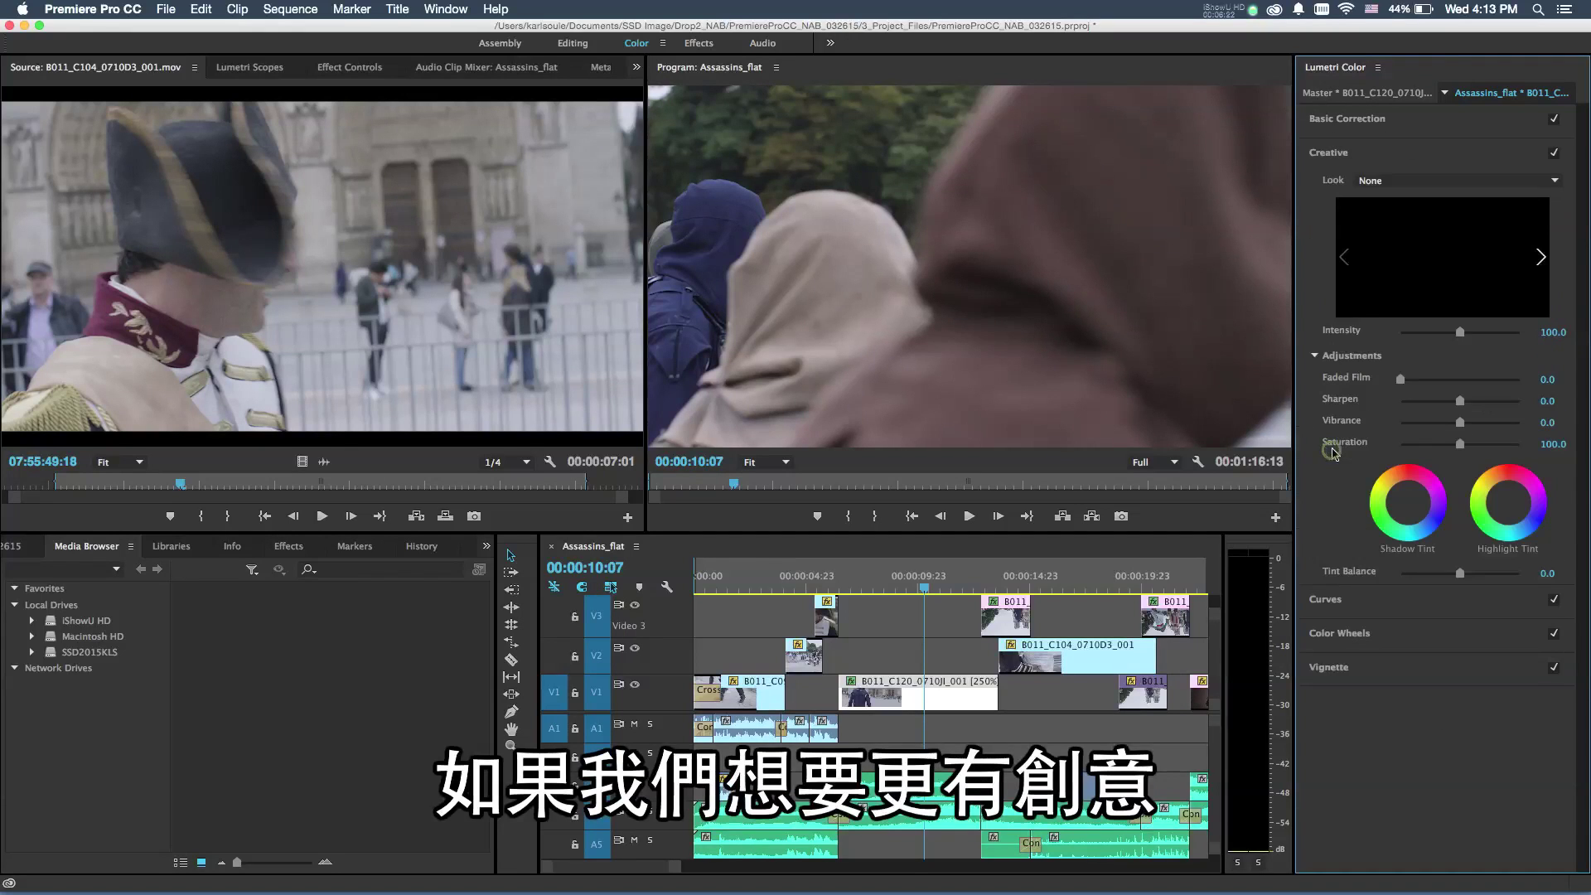
left_click(1558, 184)
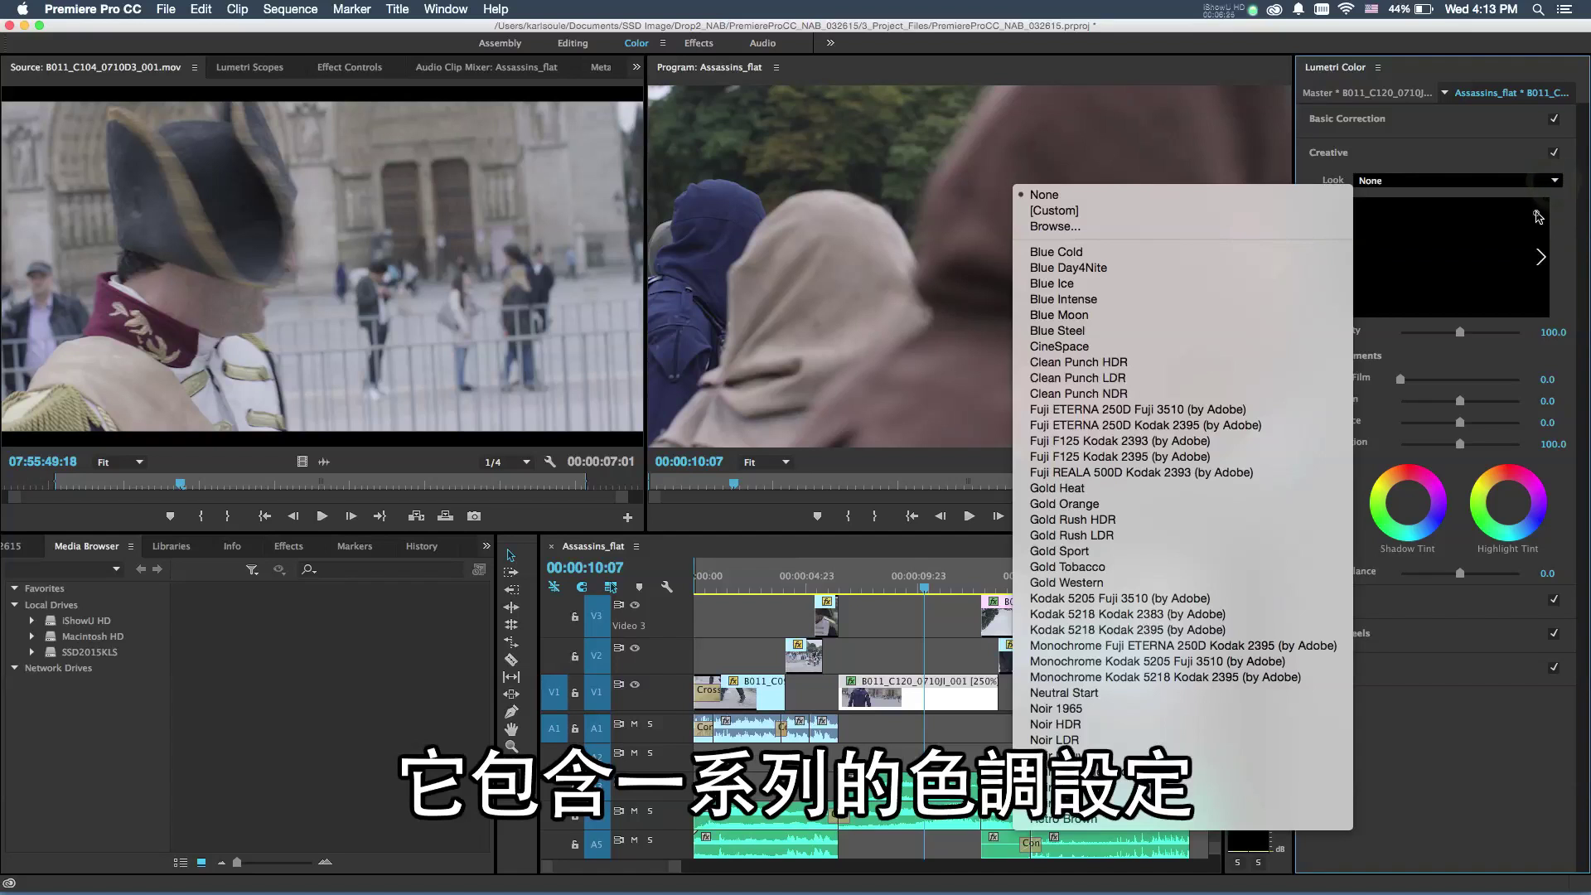
left_click(1535, 213)
left_click(1539, 254)
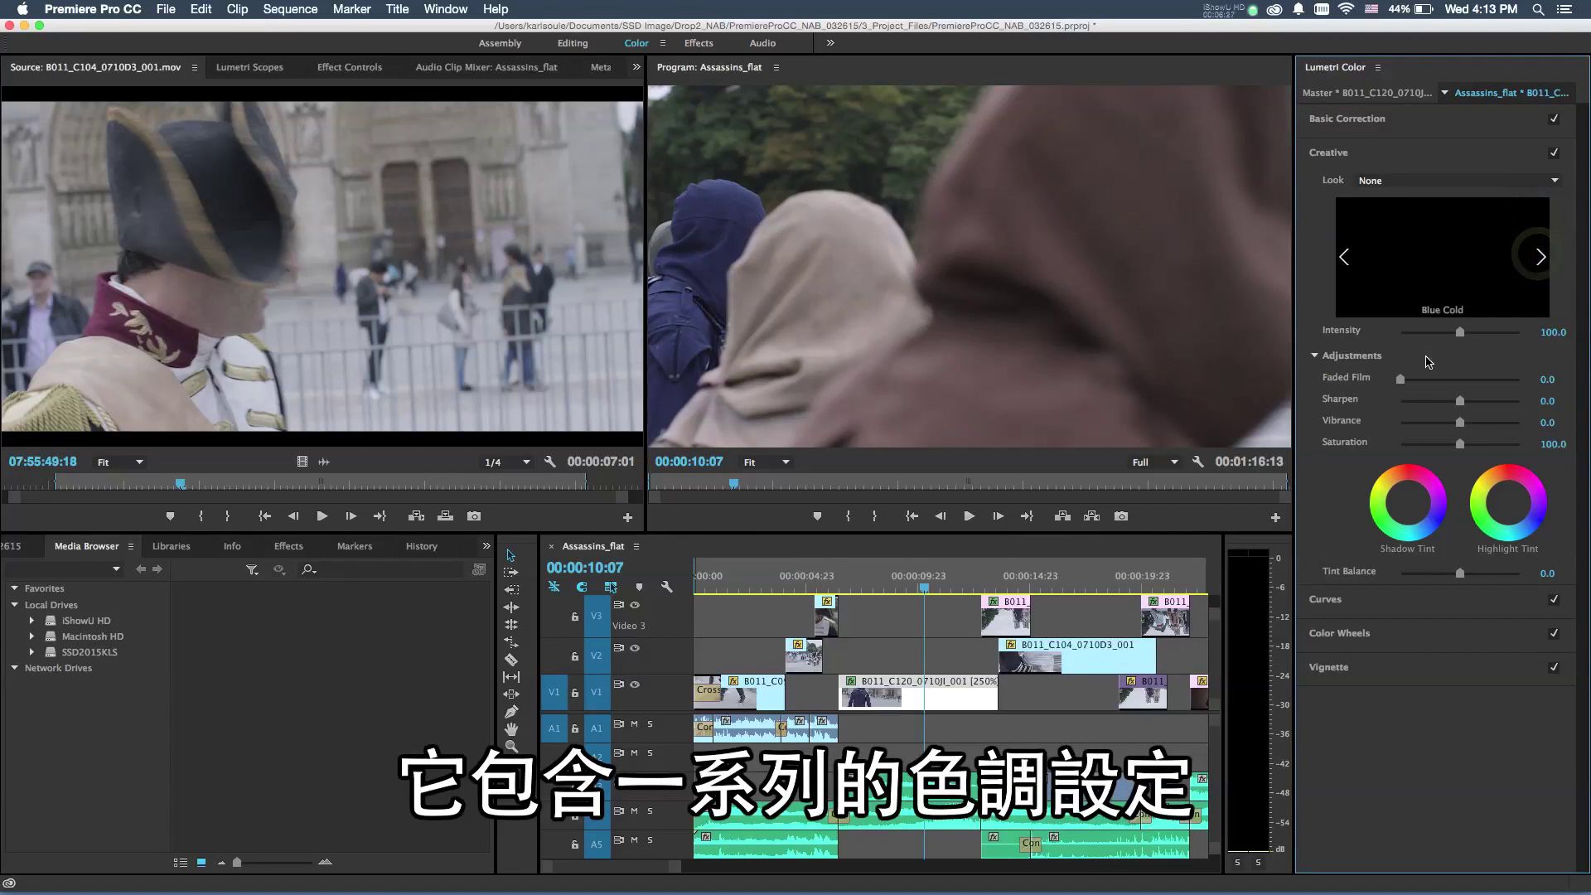
left_click(1004, 585)
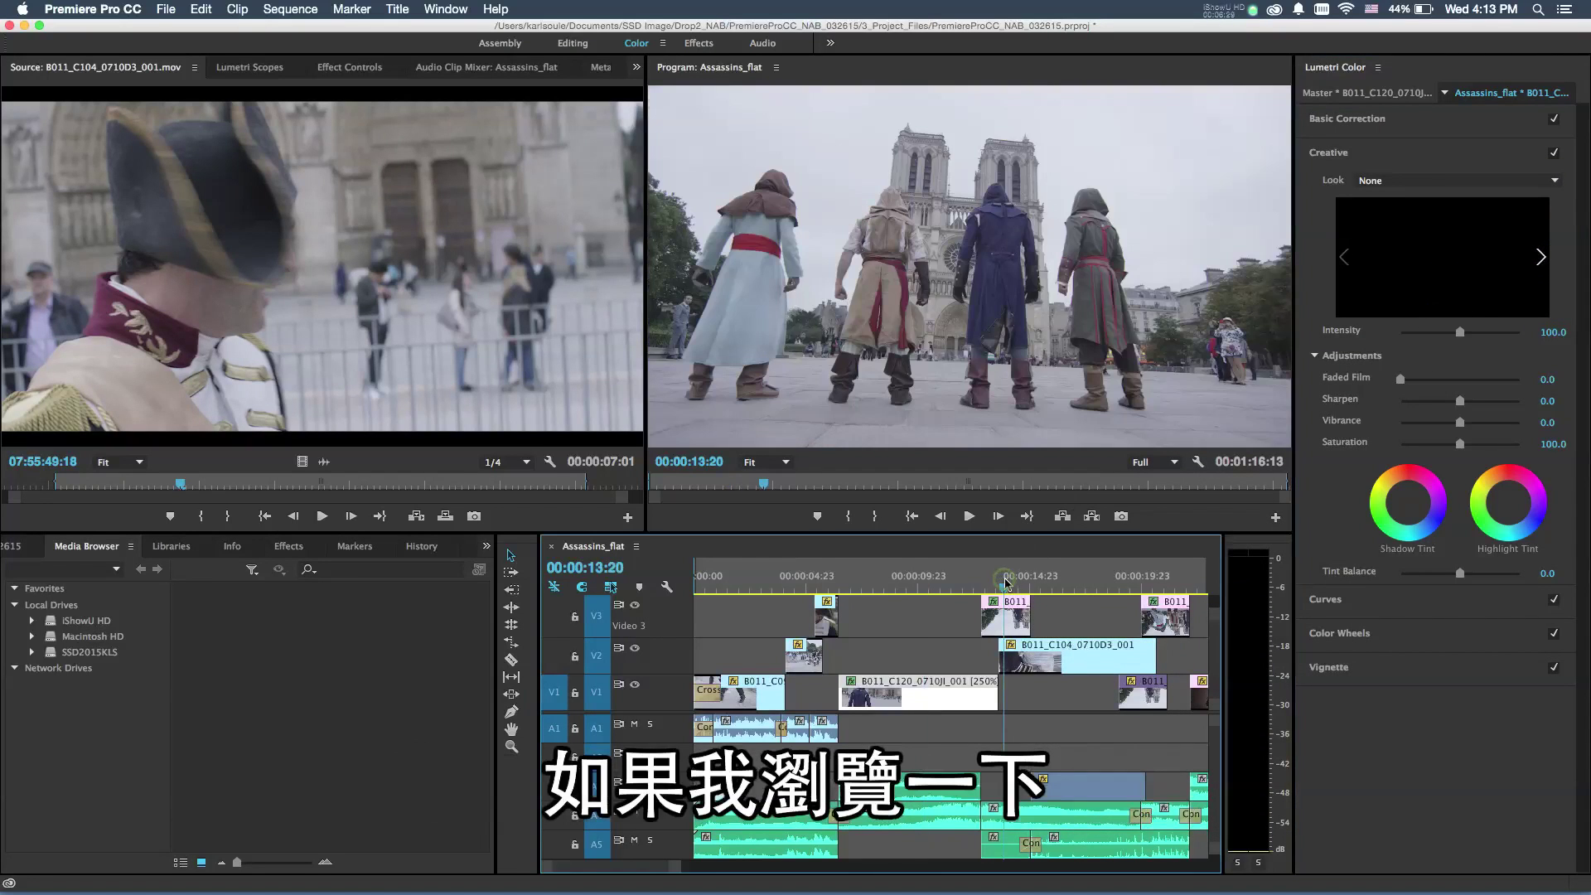
left_click_drag(1004, 584, 1059, 585)
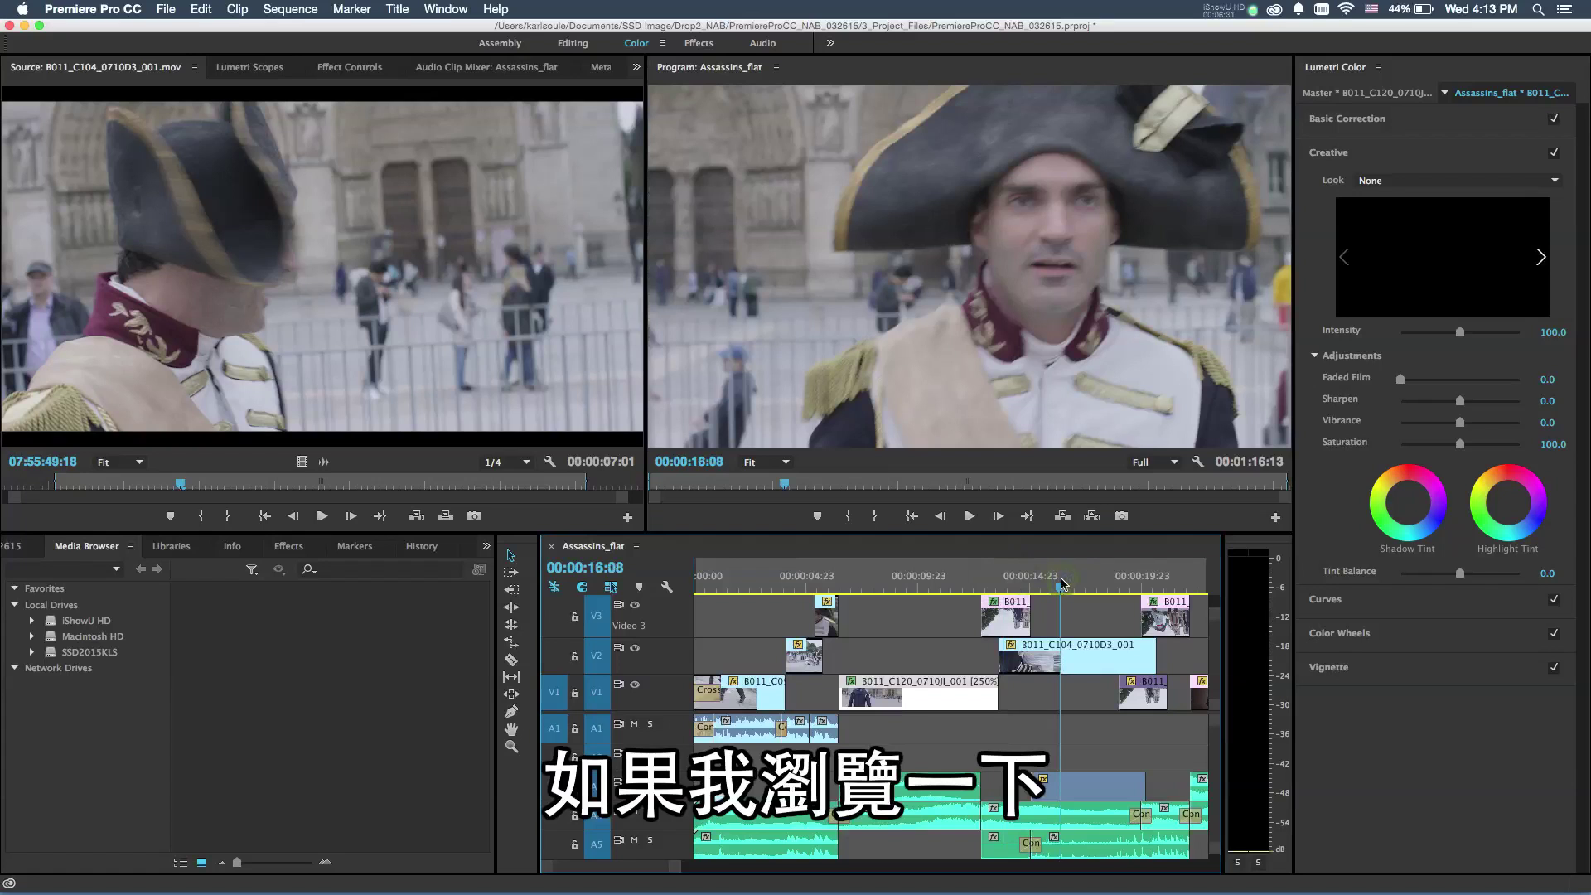
left_click(728, 584)
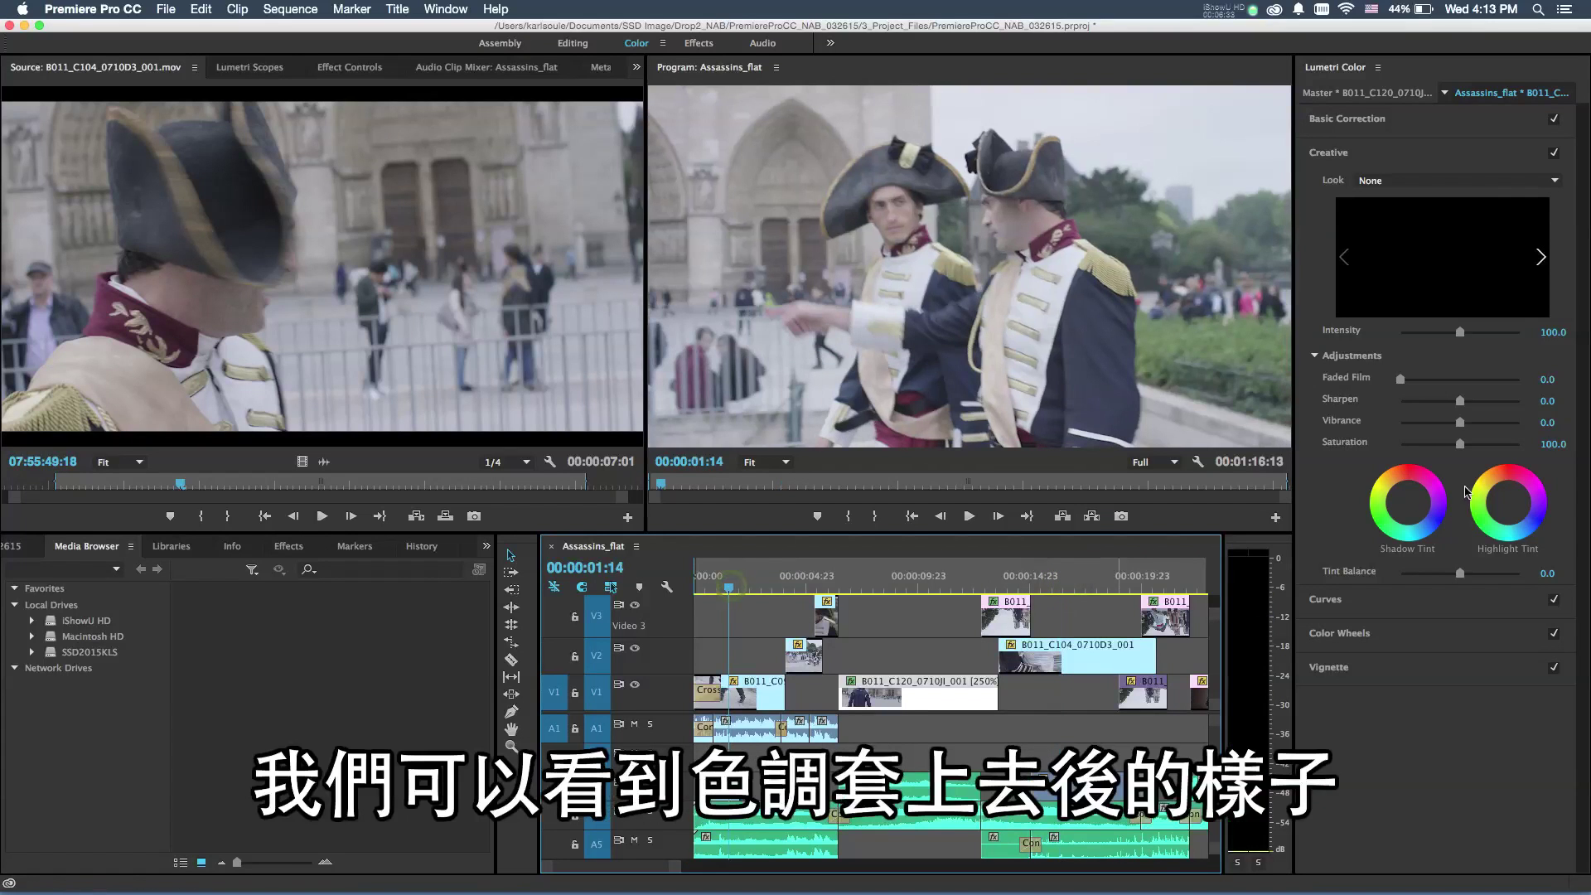
left_click(1521, 291)
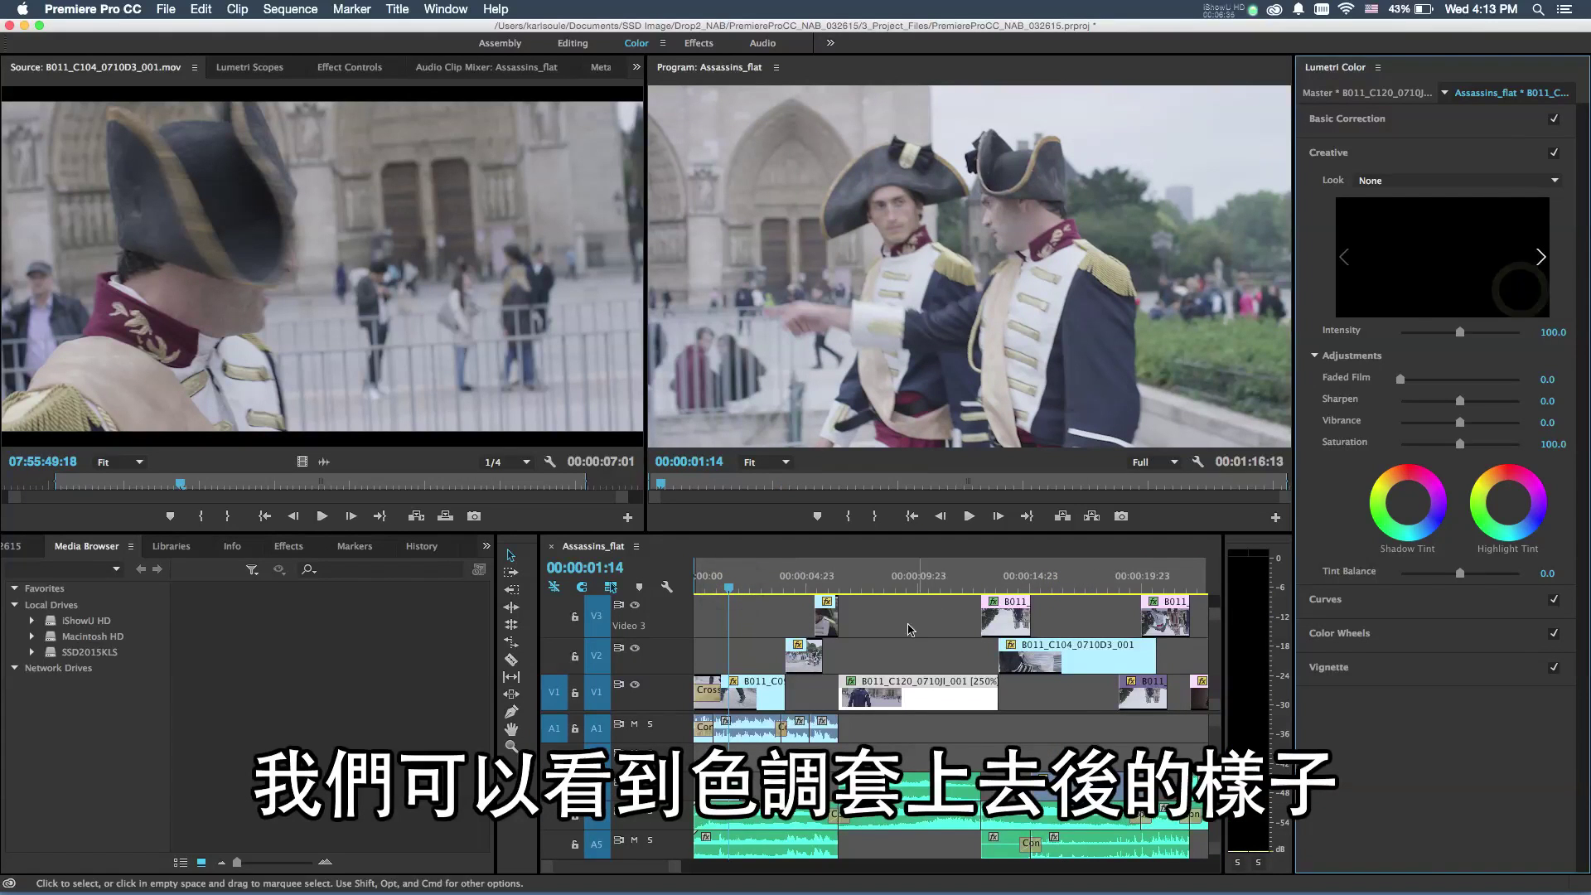
left_click(1537, 179)
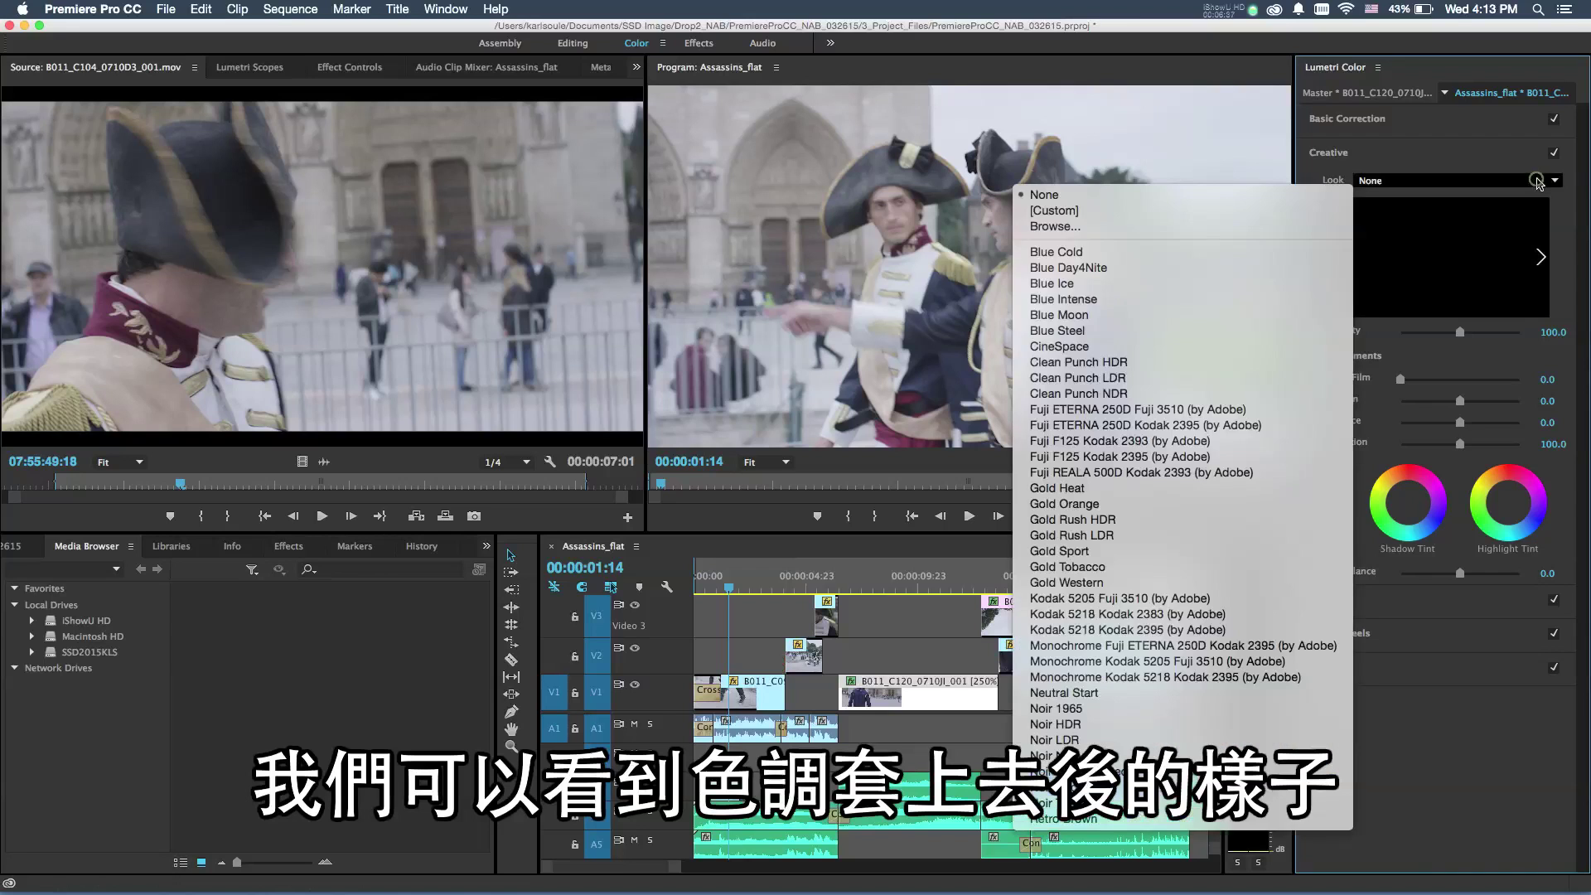
left_click(1200, 268)
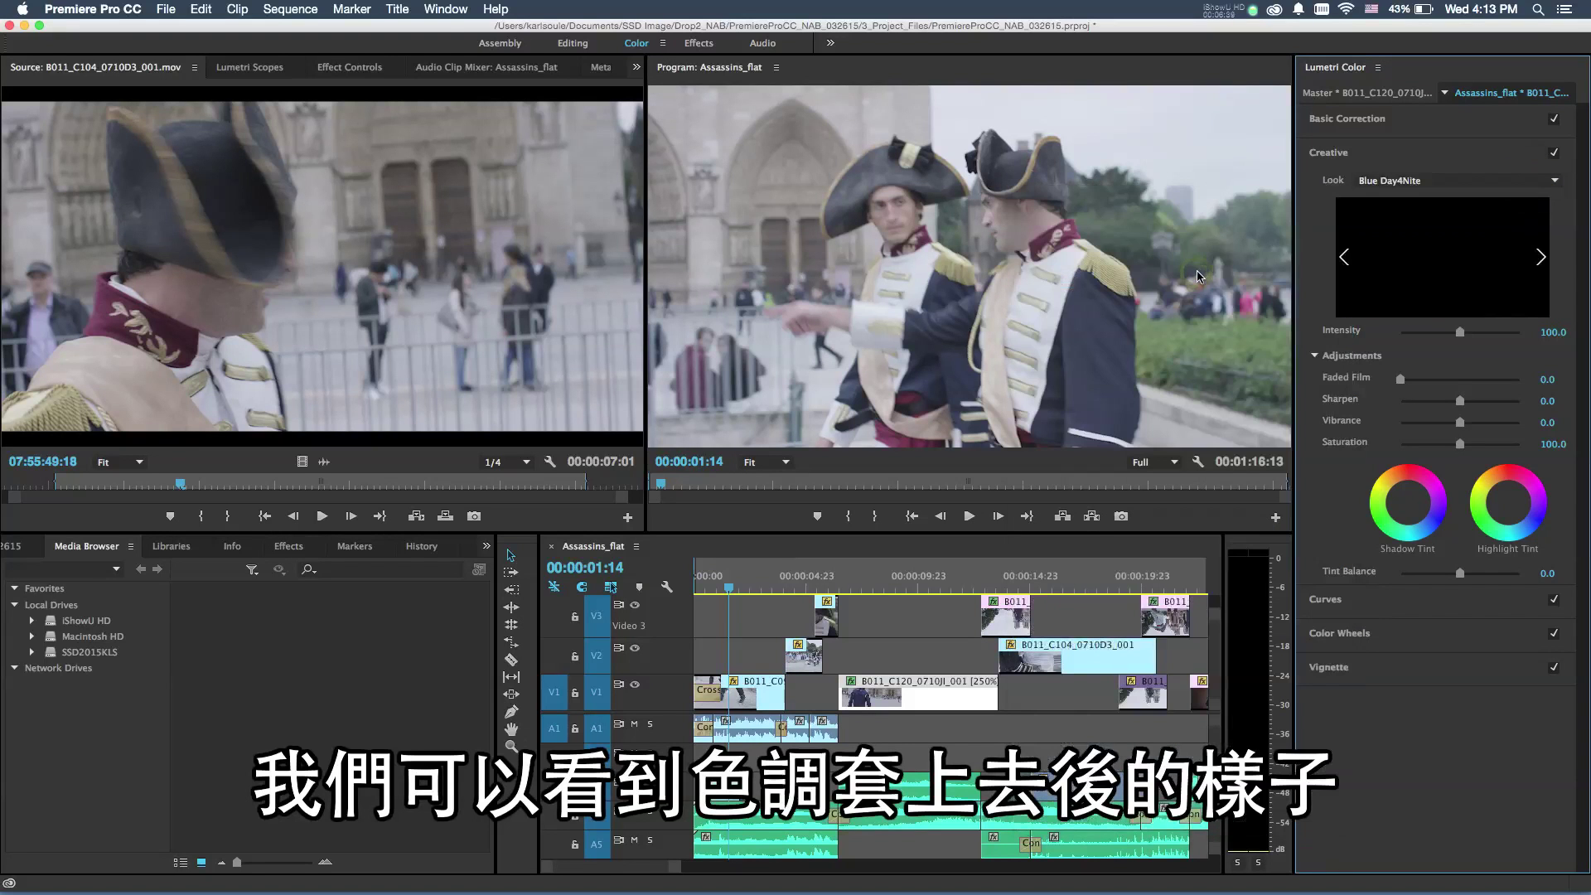
Select clip B011_C094, preview Blue Day4Nite, Blue Ice and Blue Moon, then apply CineSpace
left_click(748, 703)
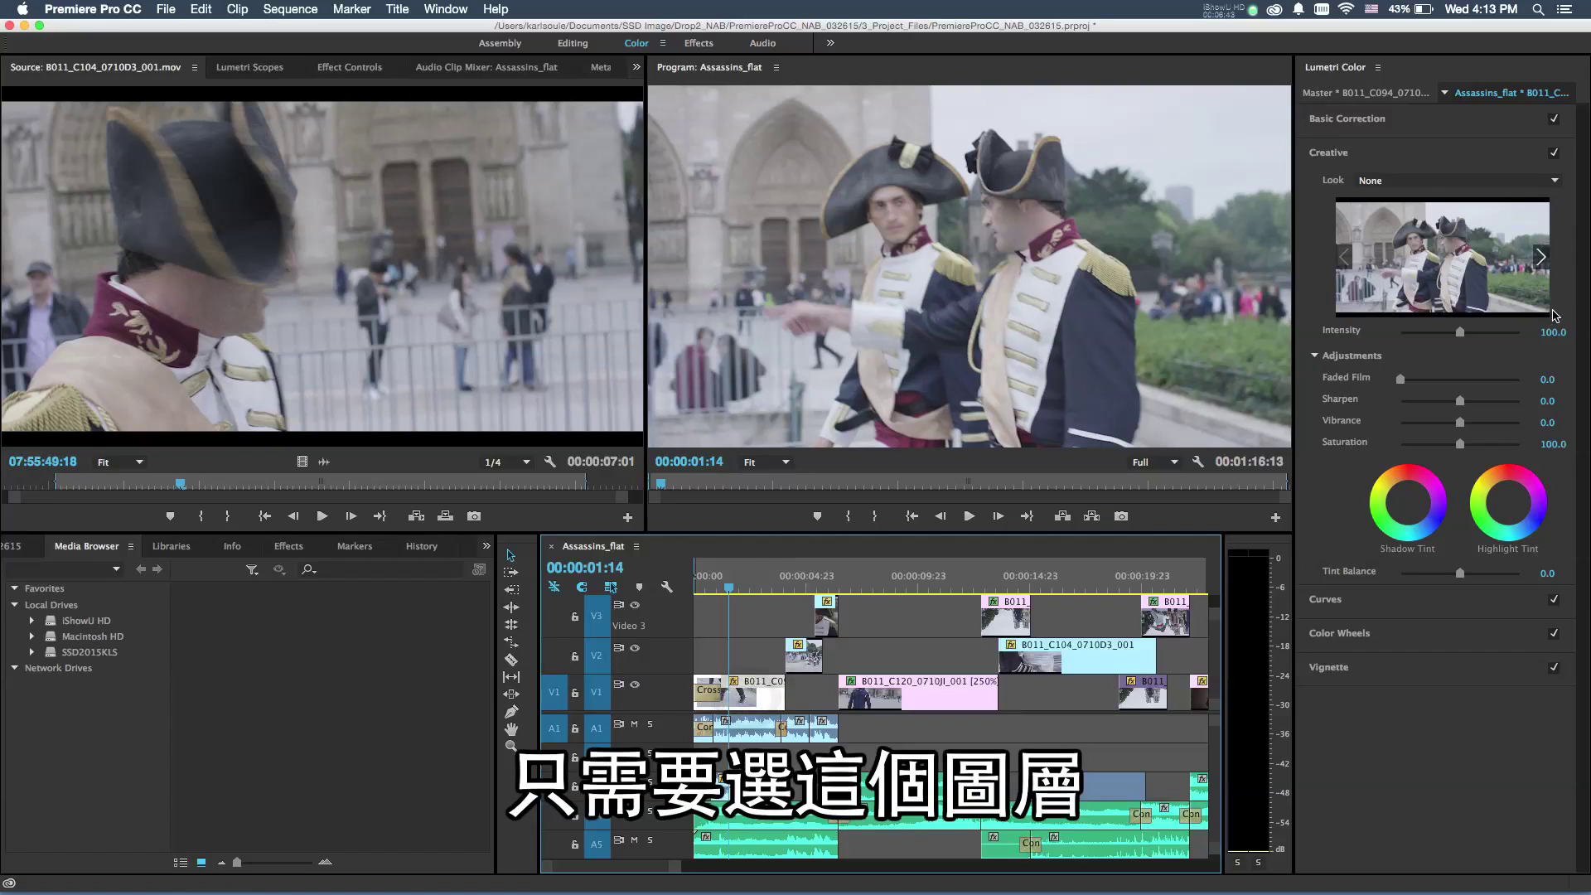
left_click(1543, 258)
left_click(1542, 259)
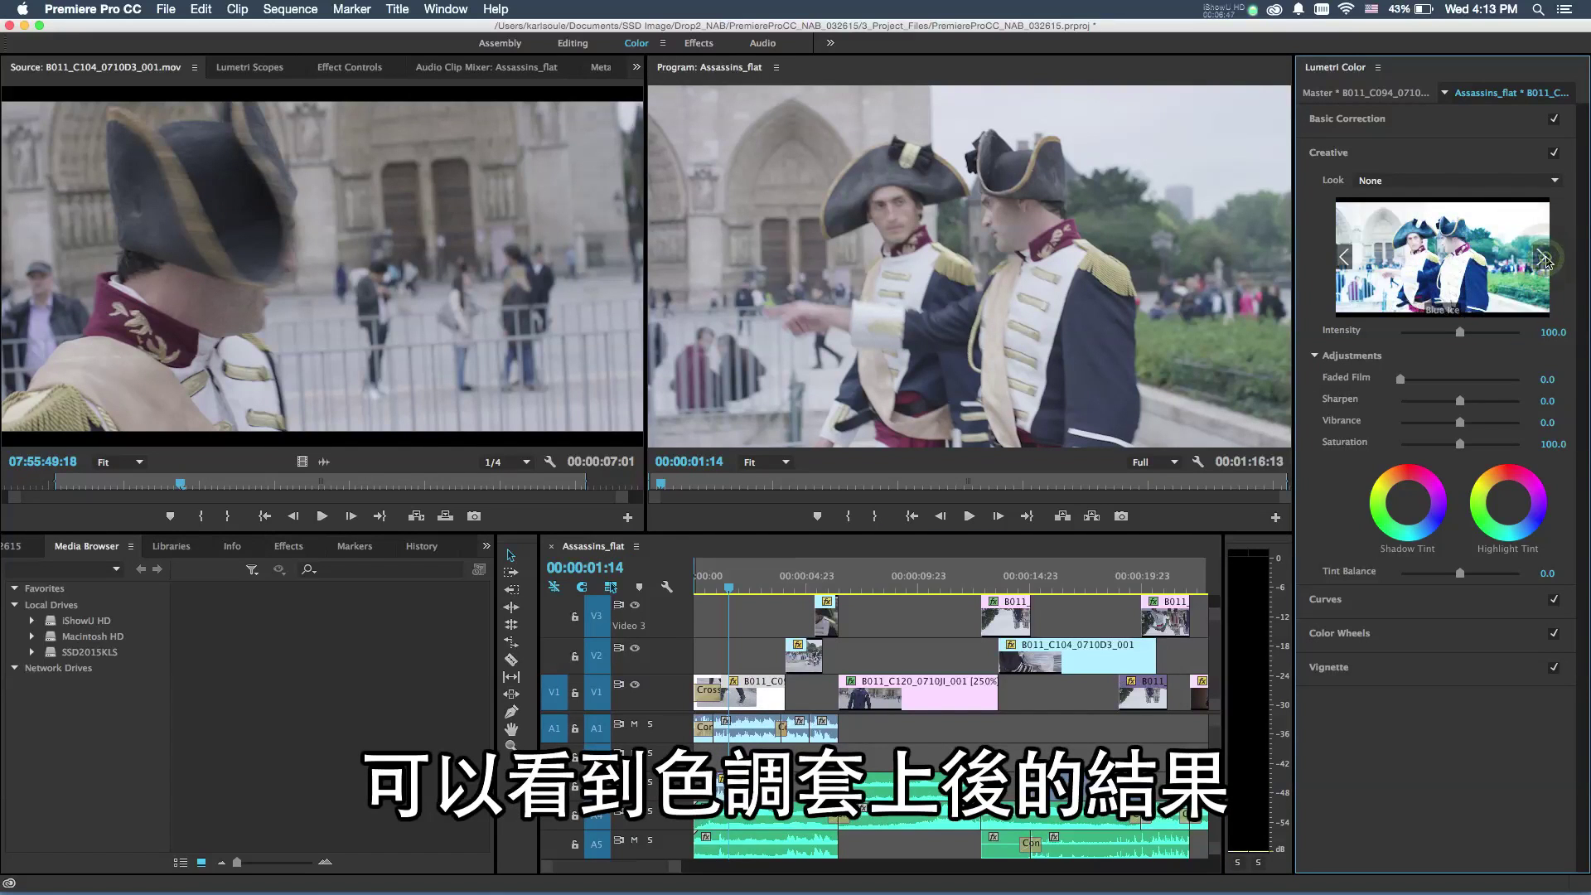
left_click(1543, 259)
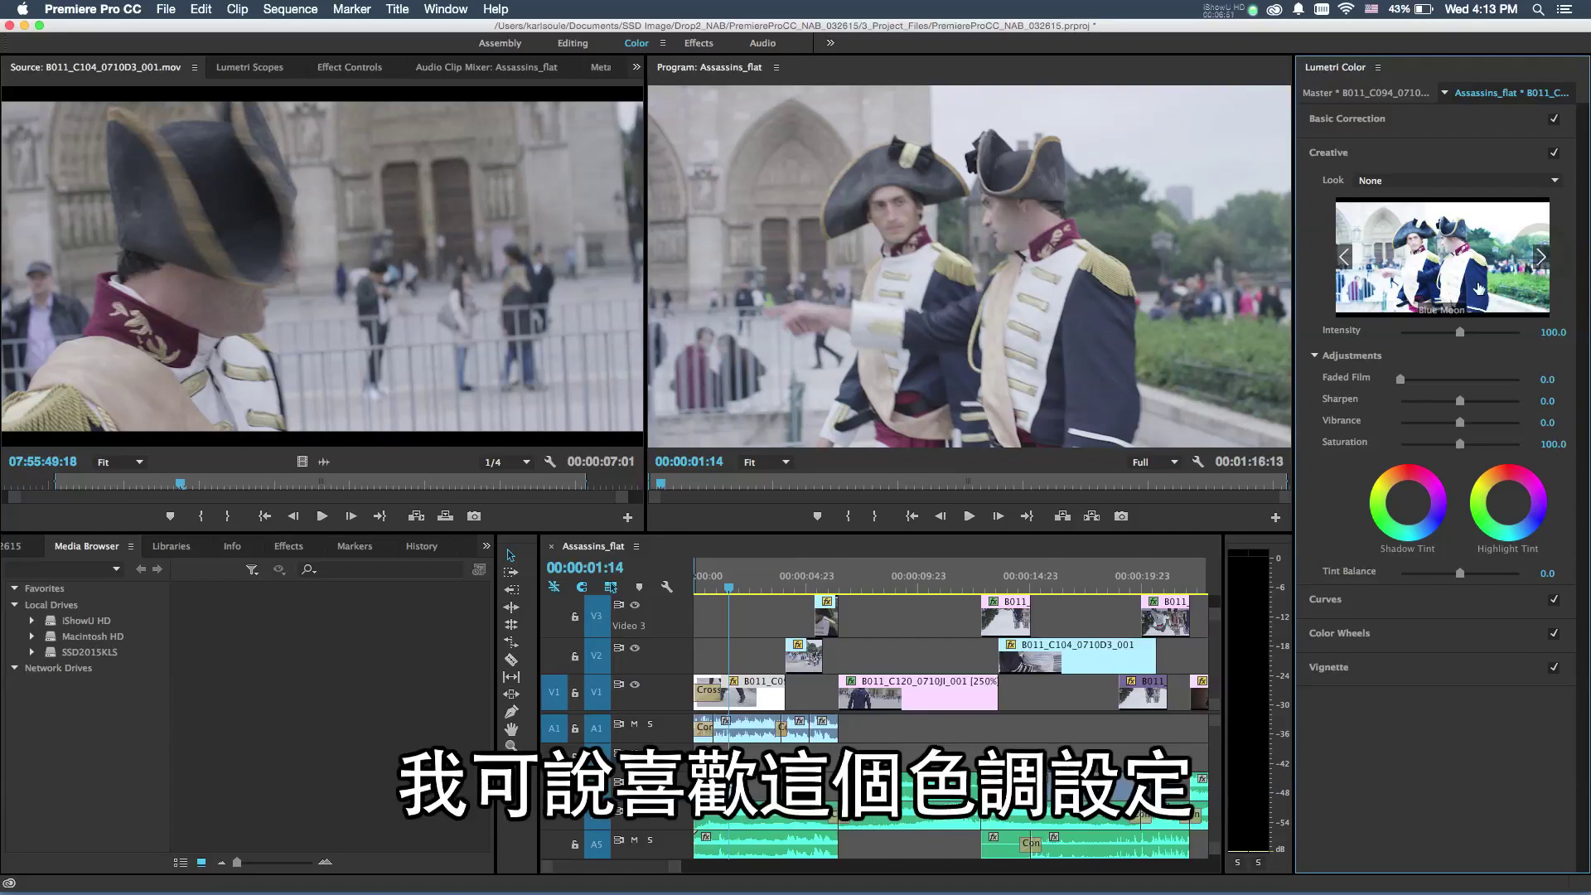
left_click(1543, 257)
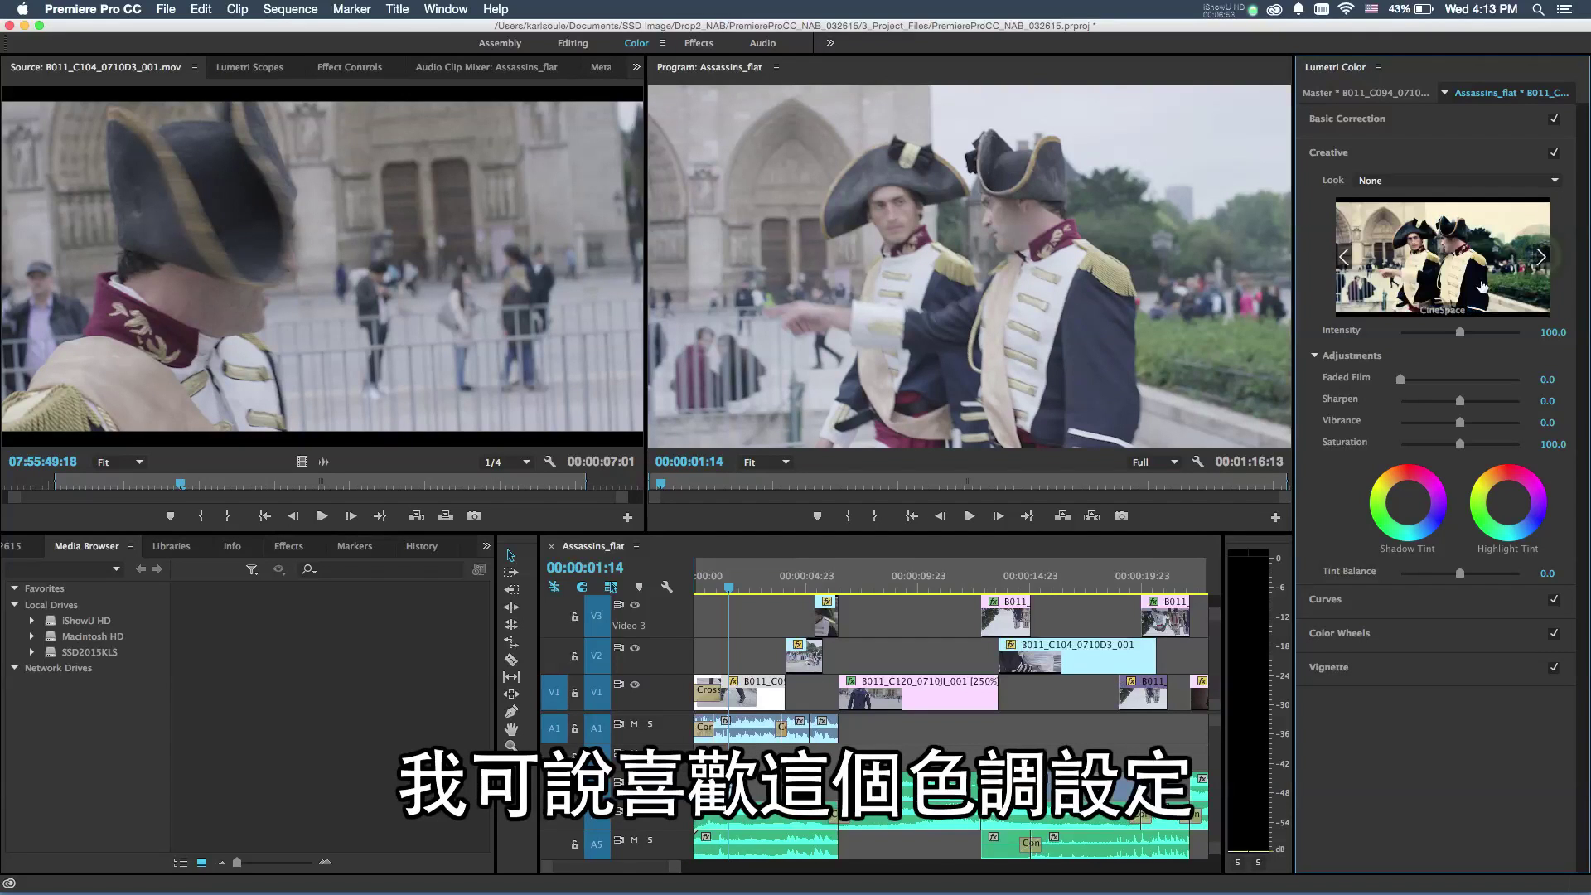
left_click(1546, 181)
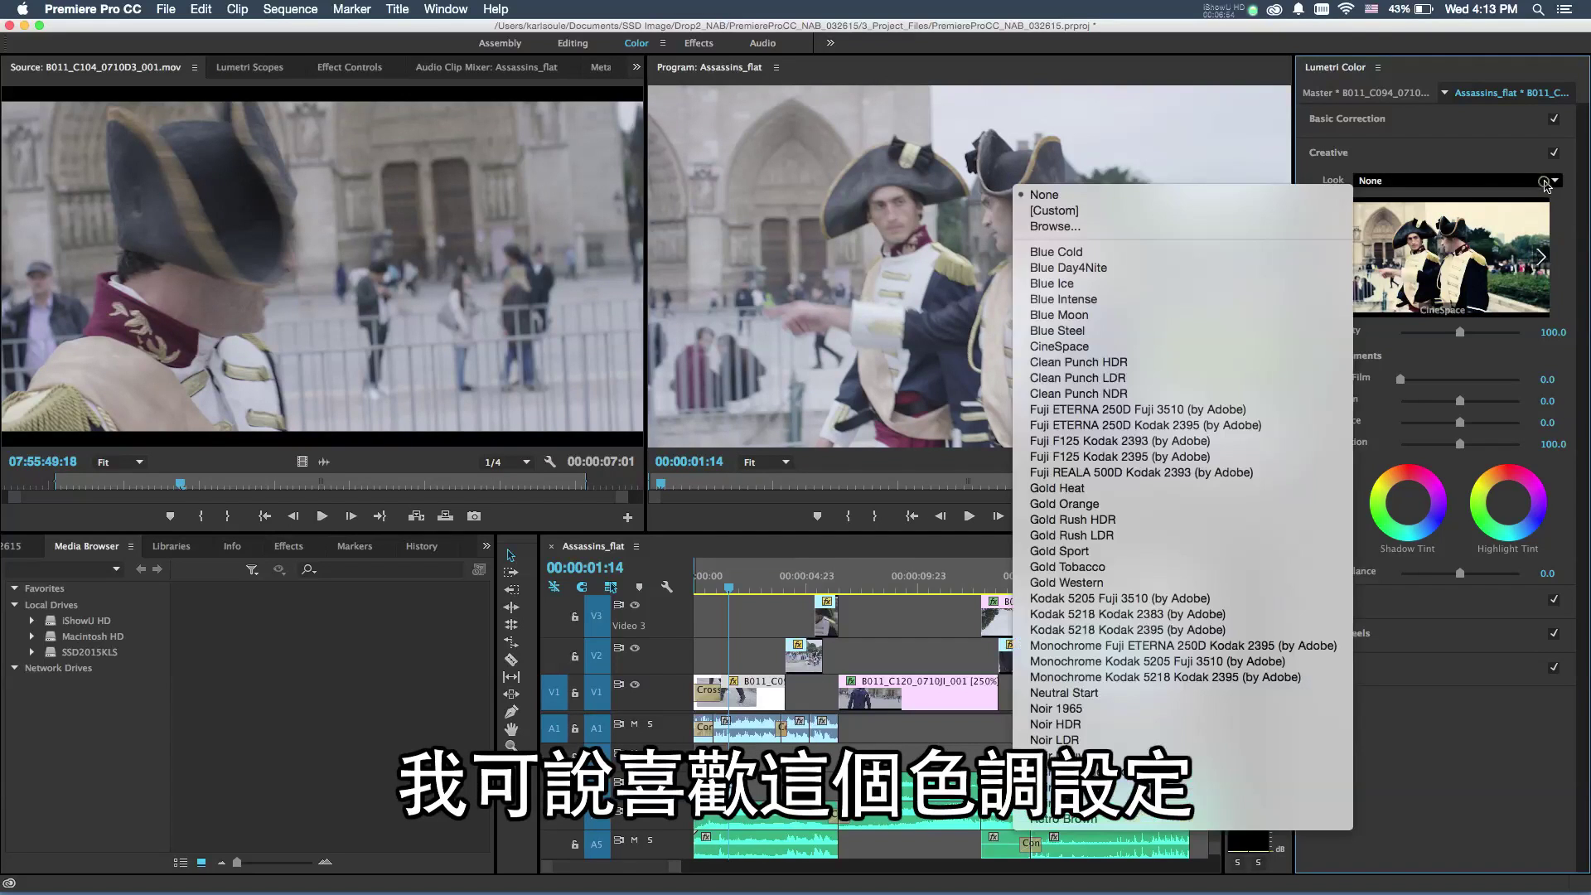
left_click(1210, 346)
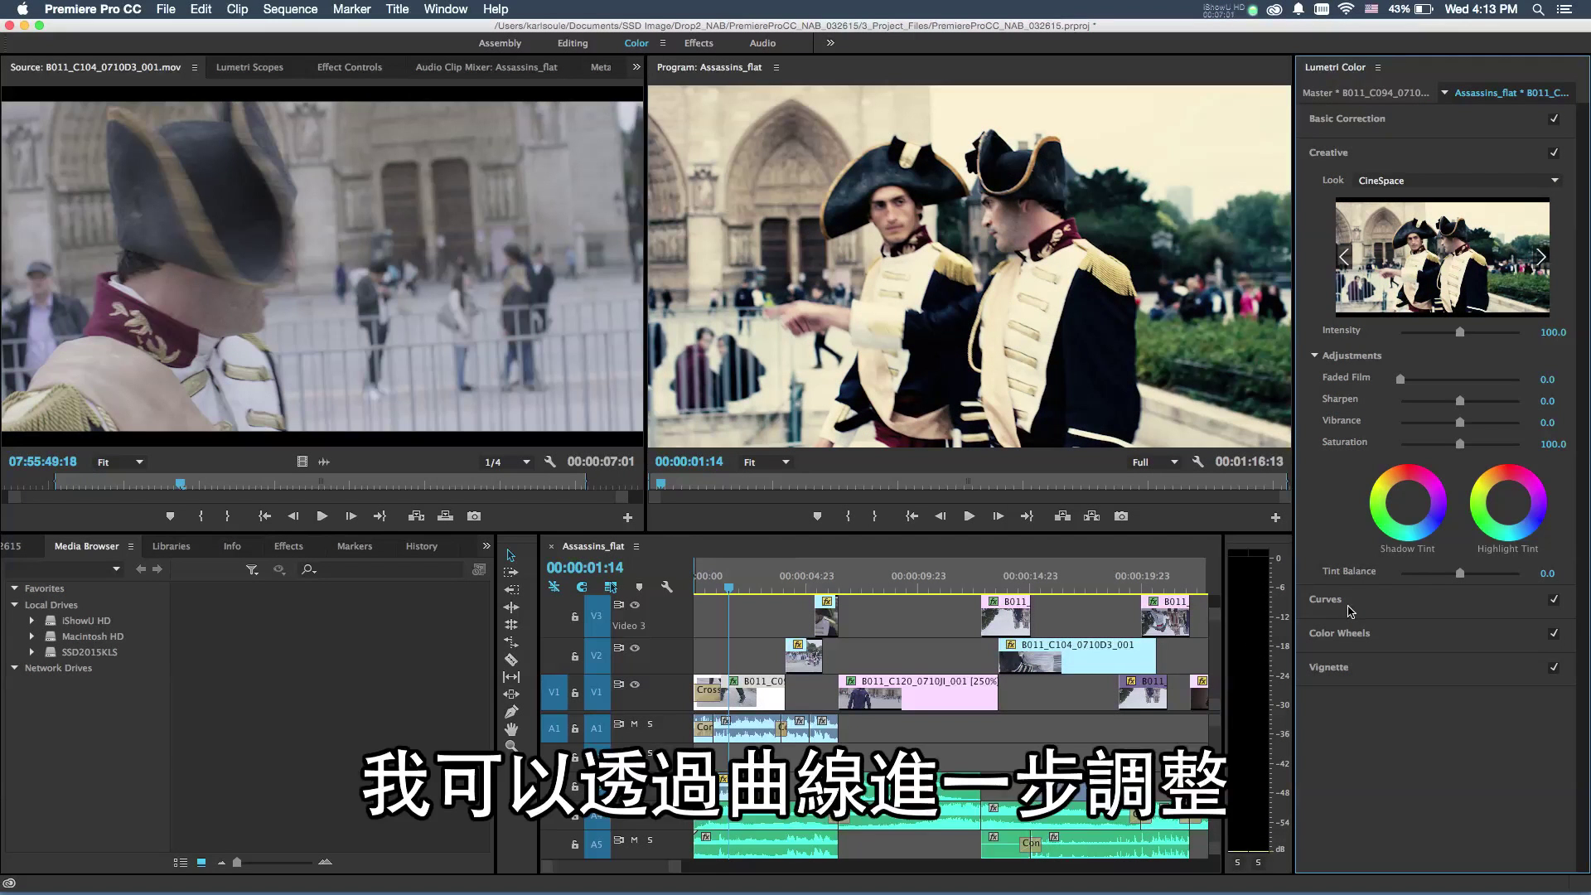
Open Lumetri Curves and reshape the Hue Saturation Curve, reducing saturation around red hues
left_click(1350, 610)
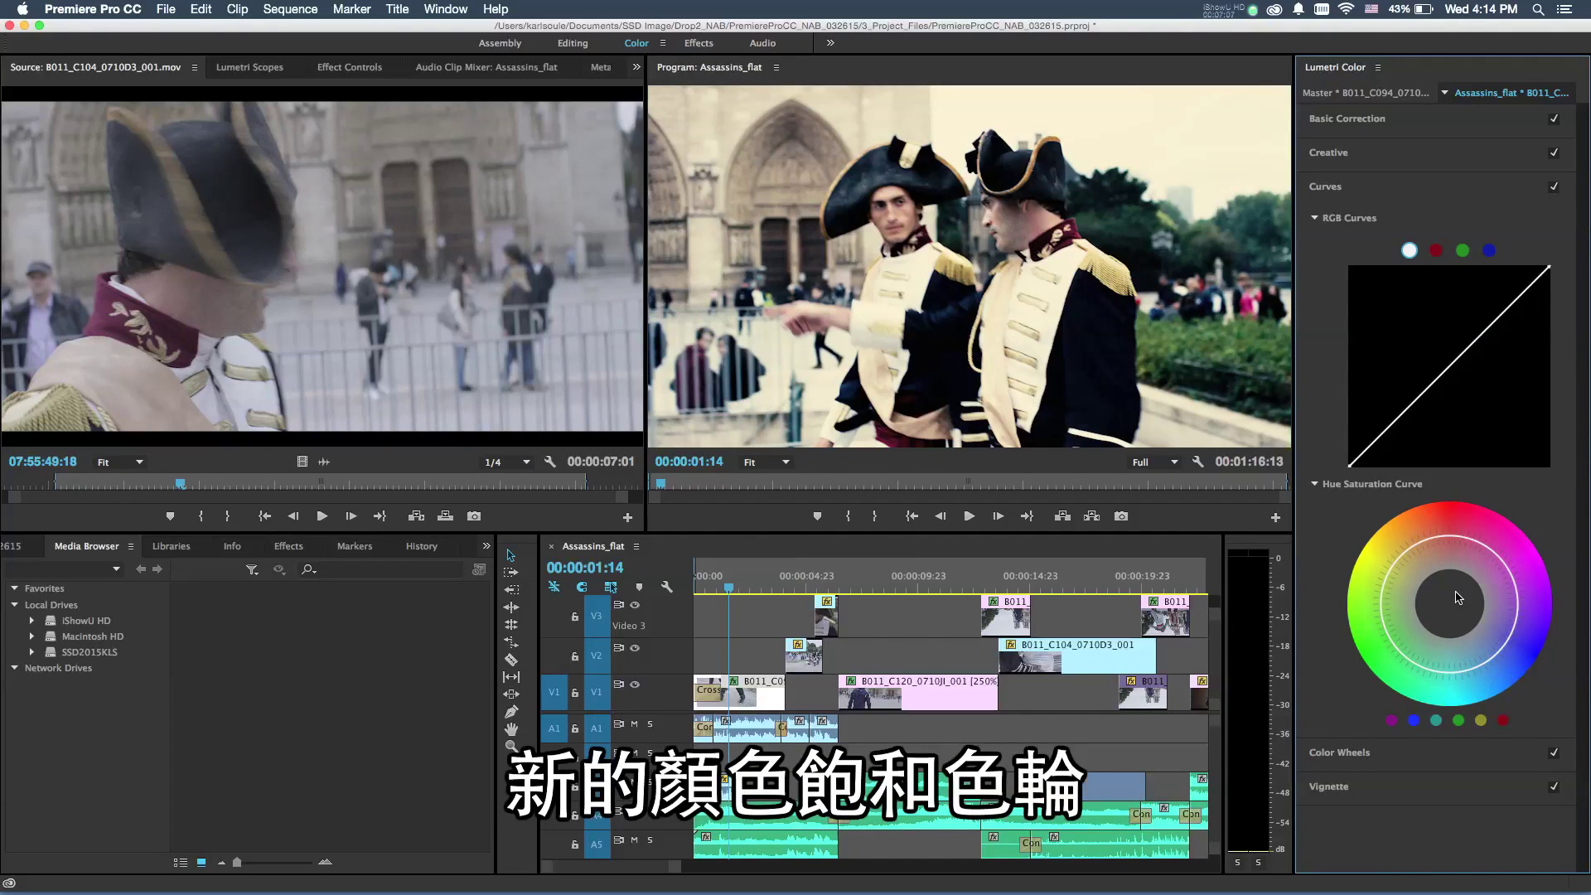
left_click(1443, 543)
mouse_move(1458, 550)
left_mouse_down()
mouse_move(1480, 539)
mouse_move(1483, 554)
left_mouse_up()
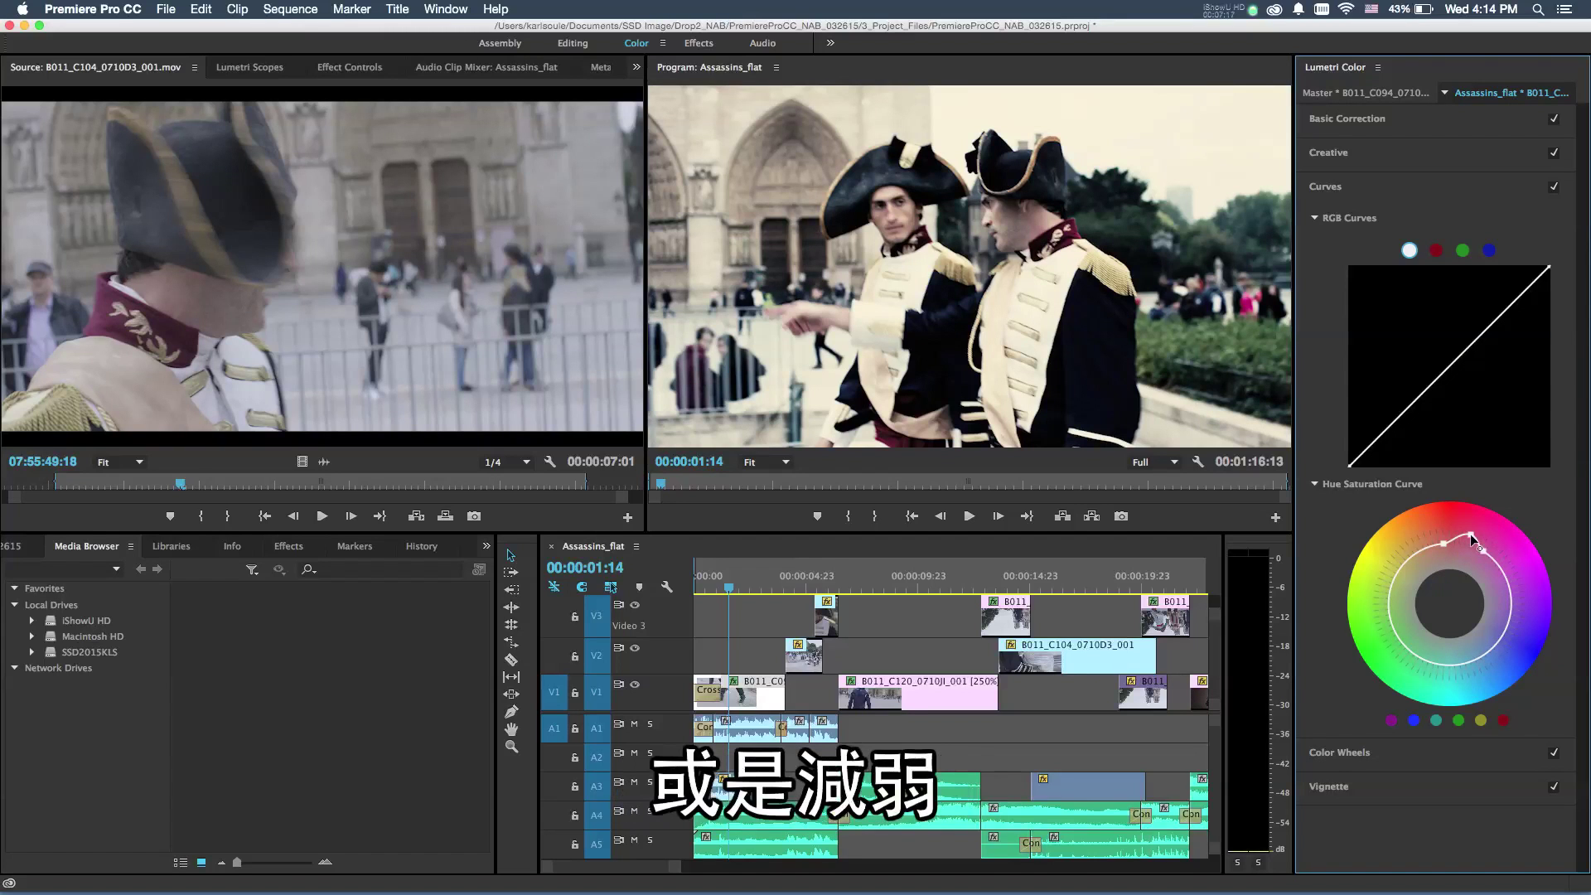
left_click_drag(1471, 538, 1457, 560)
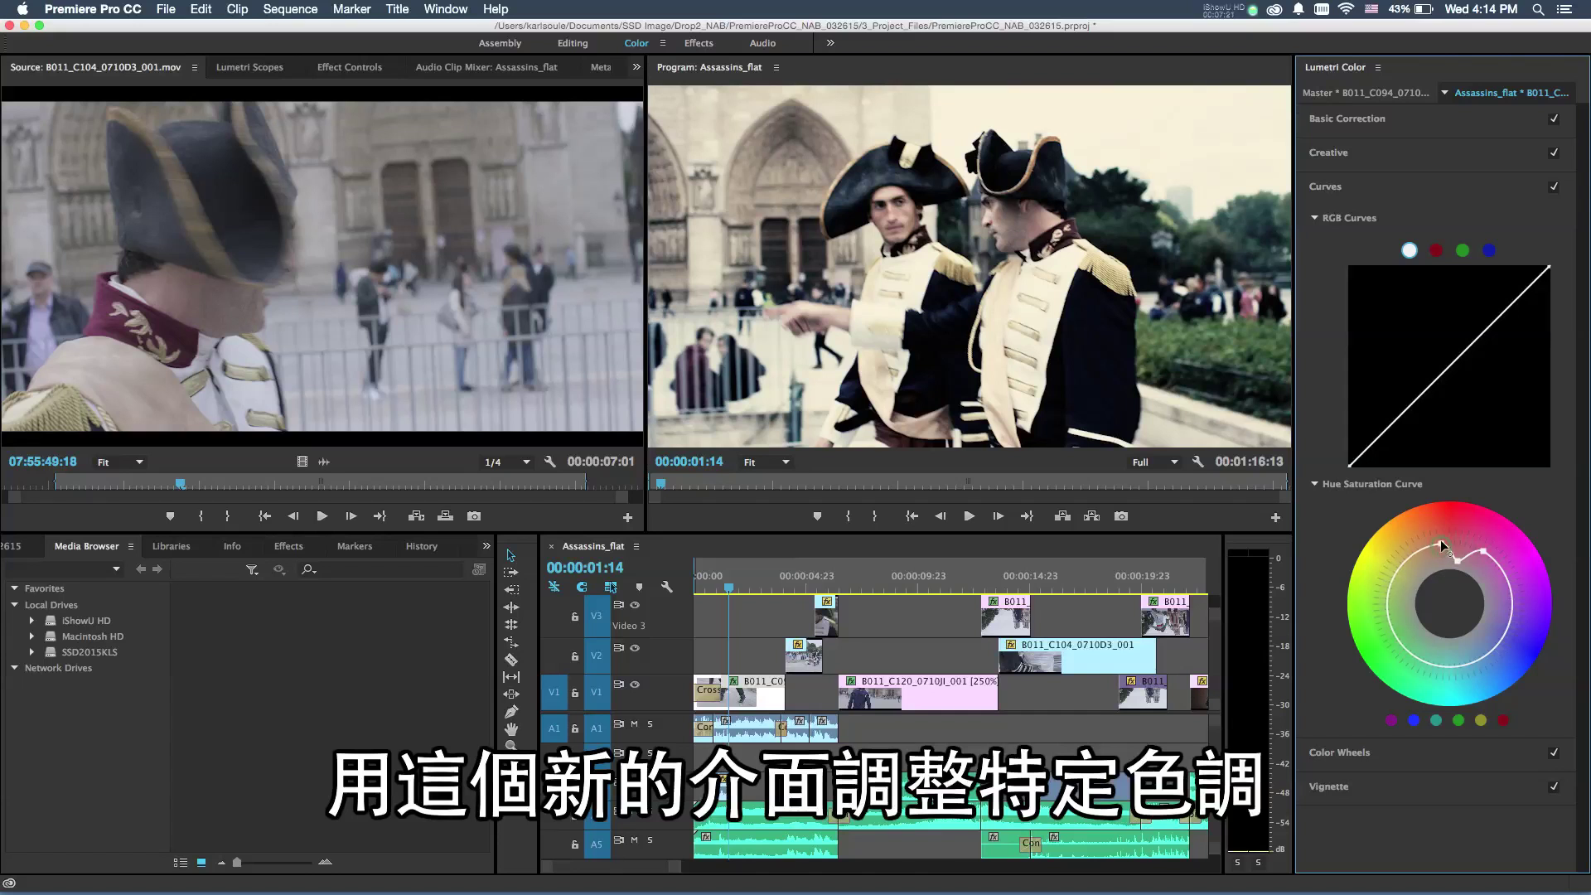
left_click_drag(1440, 539, 1437, 530)
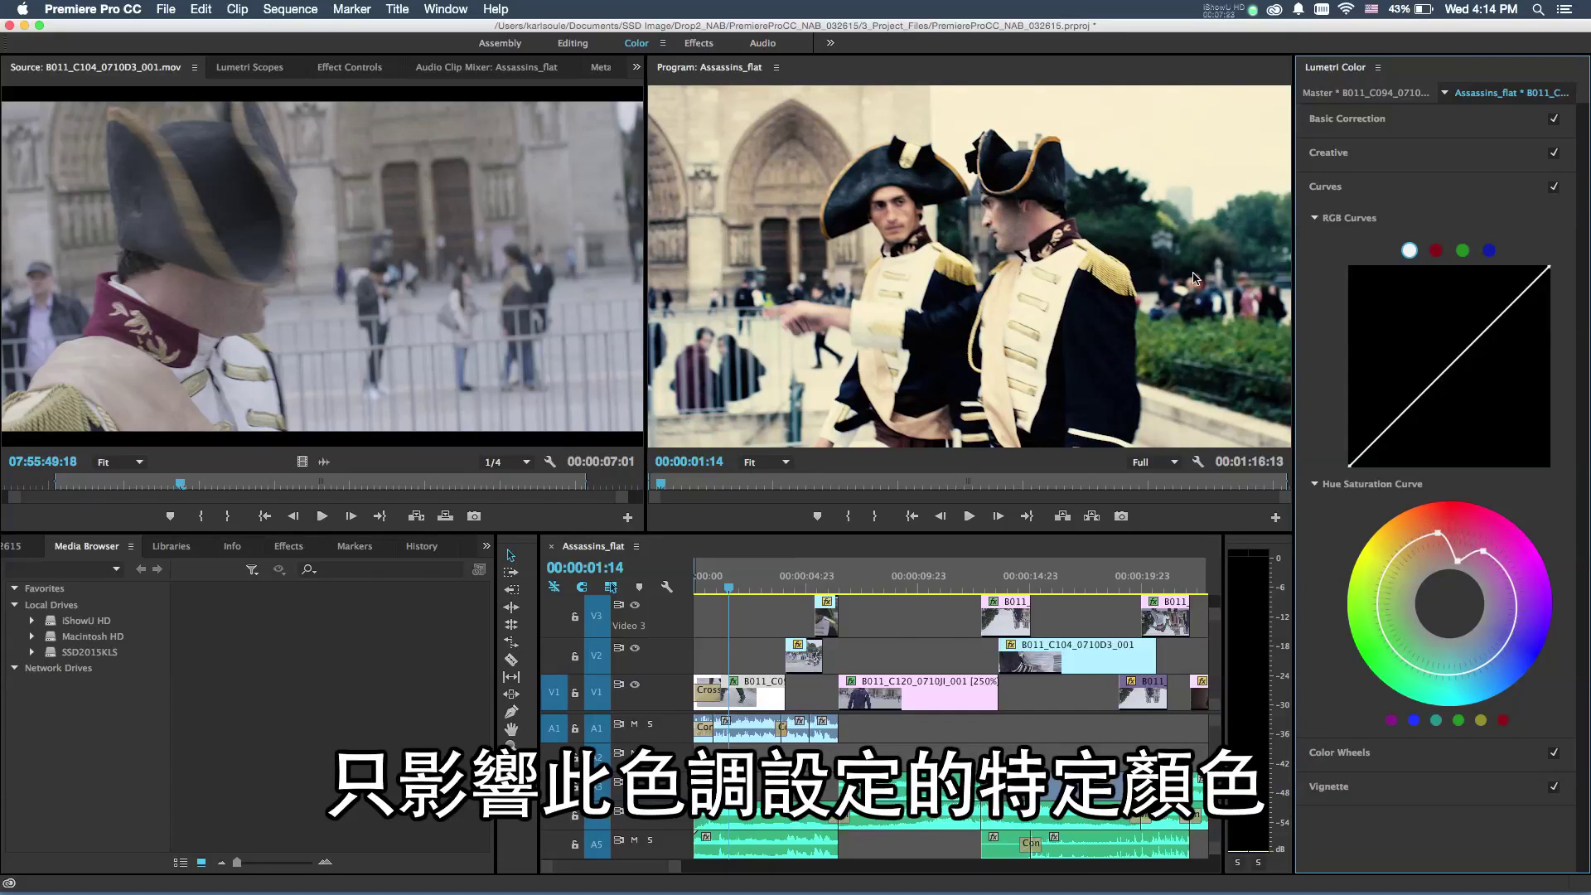
Play back the graded sequence briefly, then mute the computer's sound
key("space")
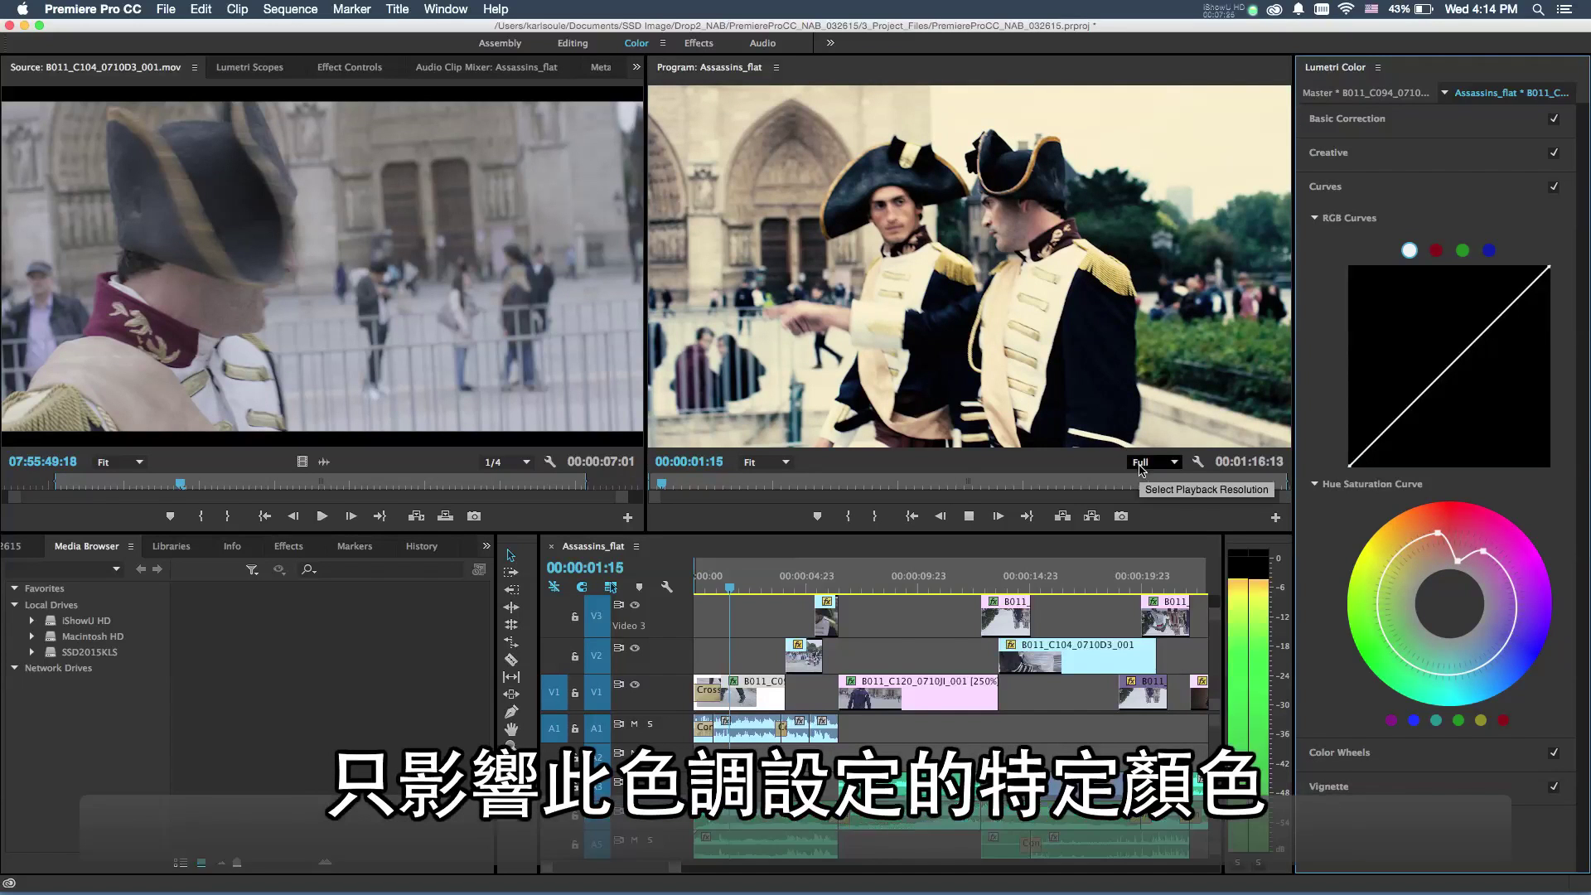
key("space")
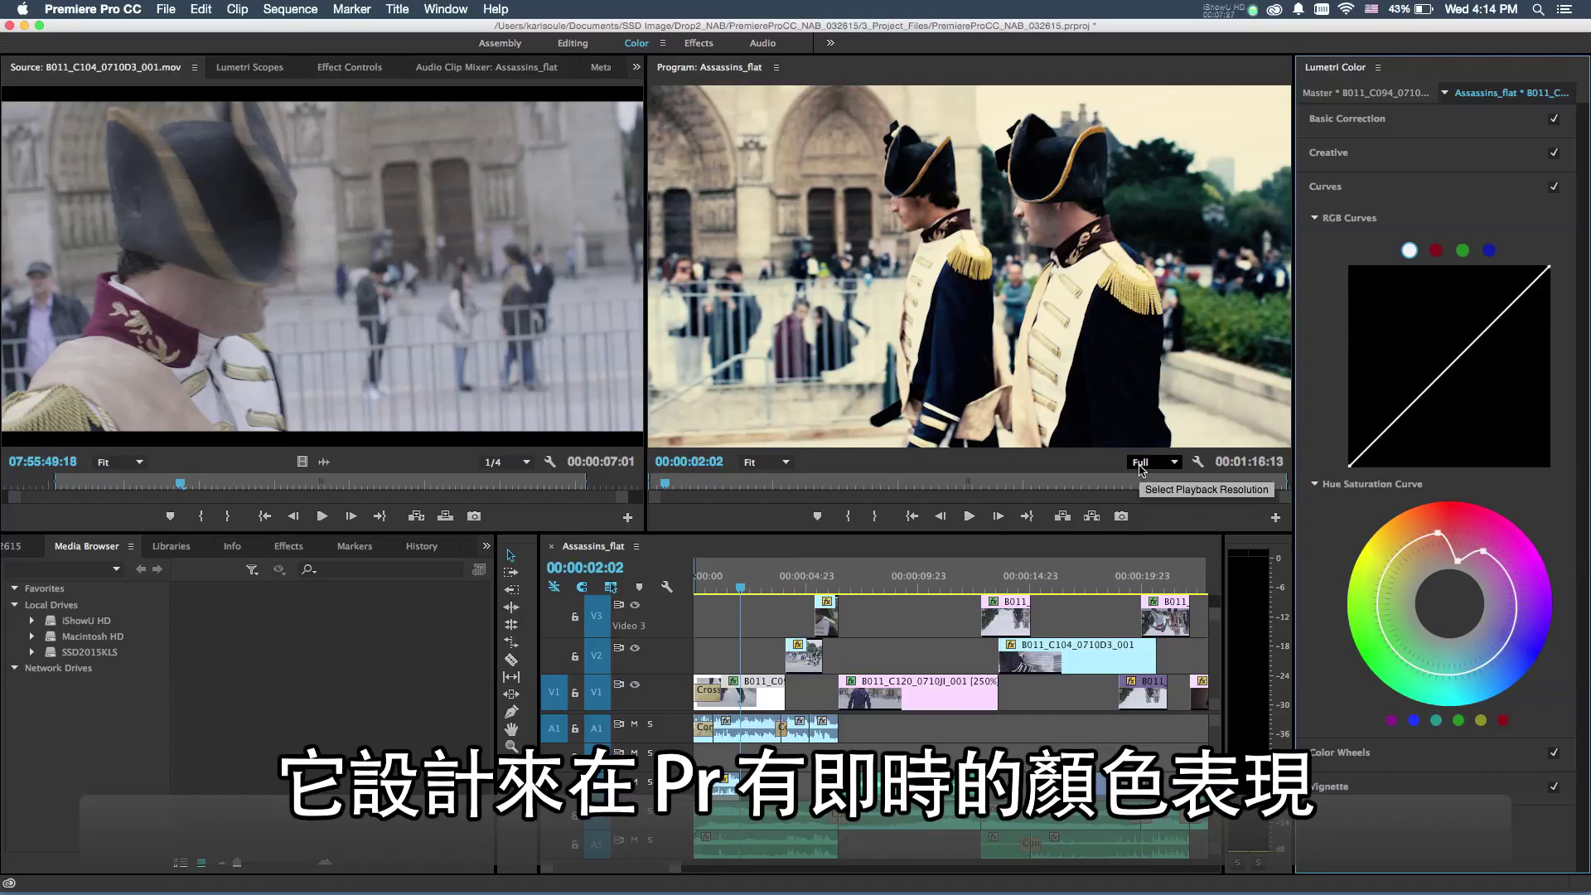
key("XF86AudioMute")
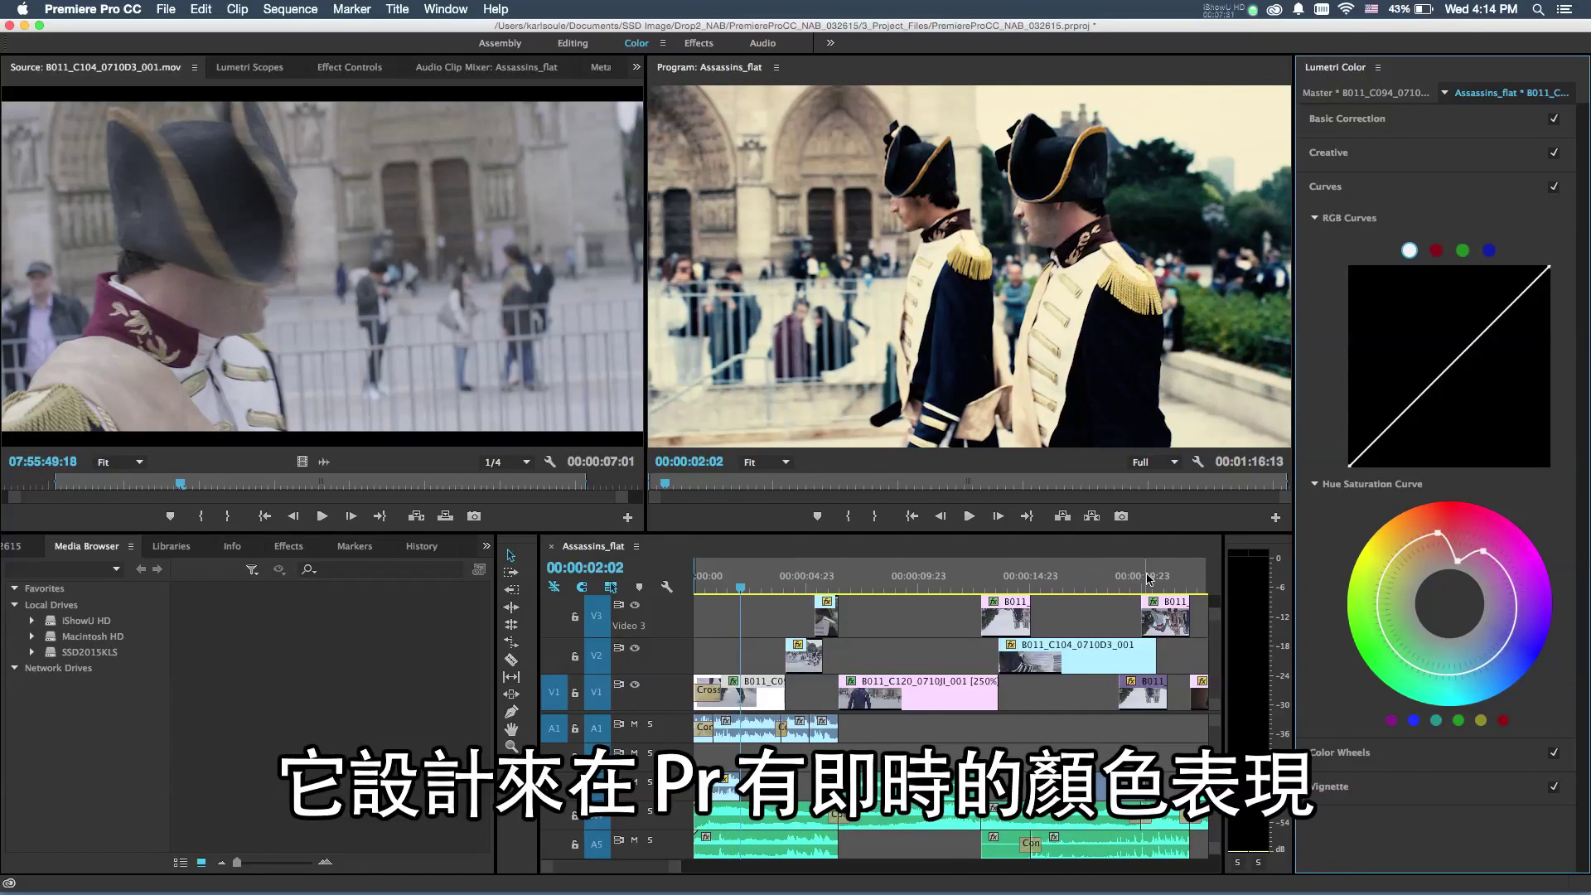
In Lumetri Color's Vignette section, set Amount to -2.0 to darken the clip's edges
left_click(1322, 754)
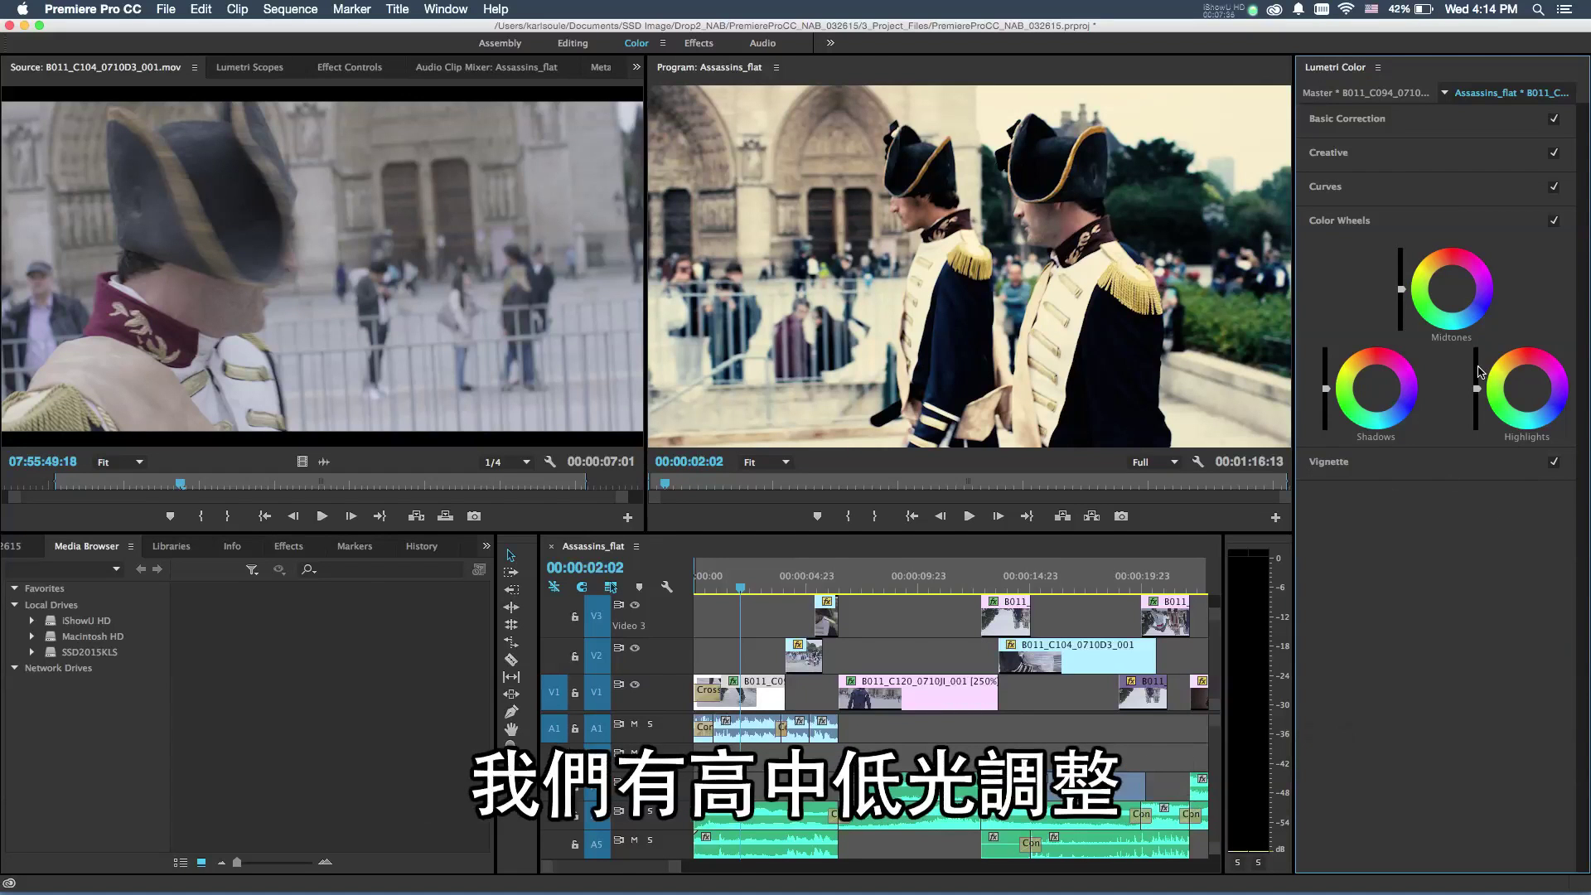
left_click(1325, 469)
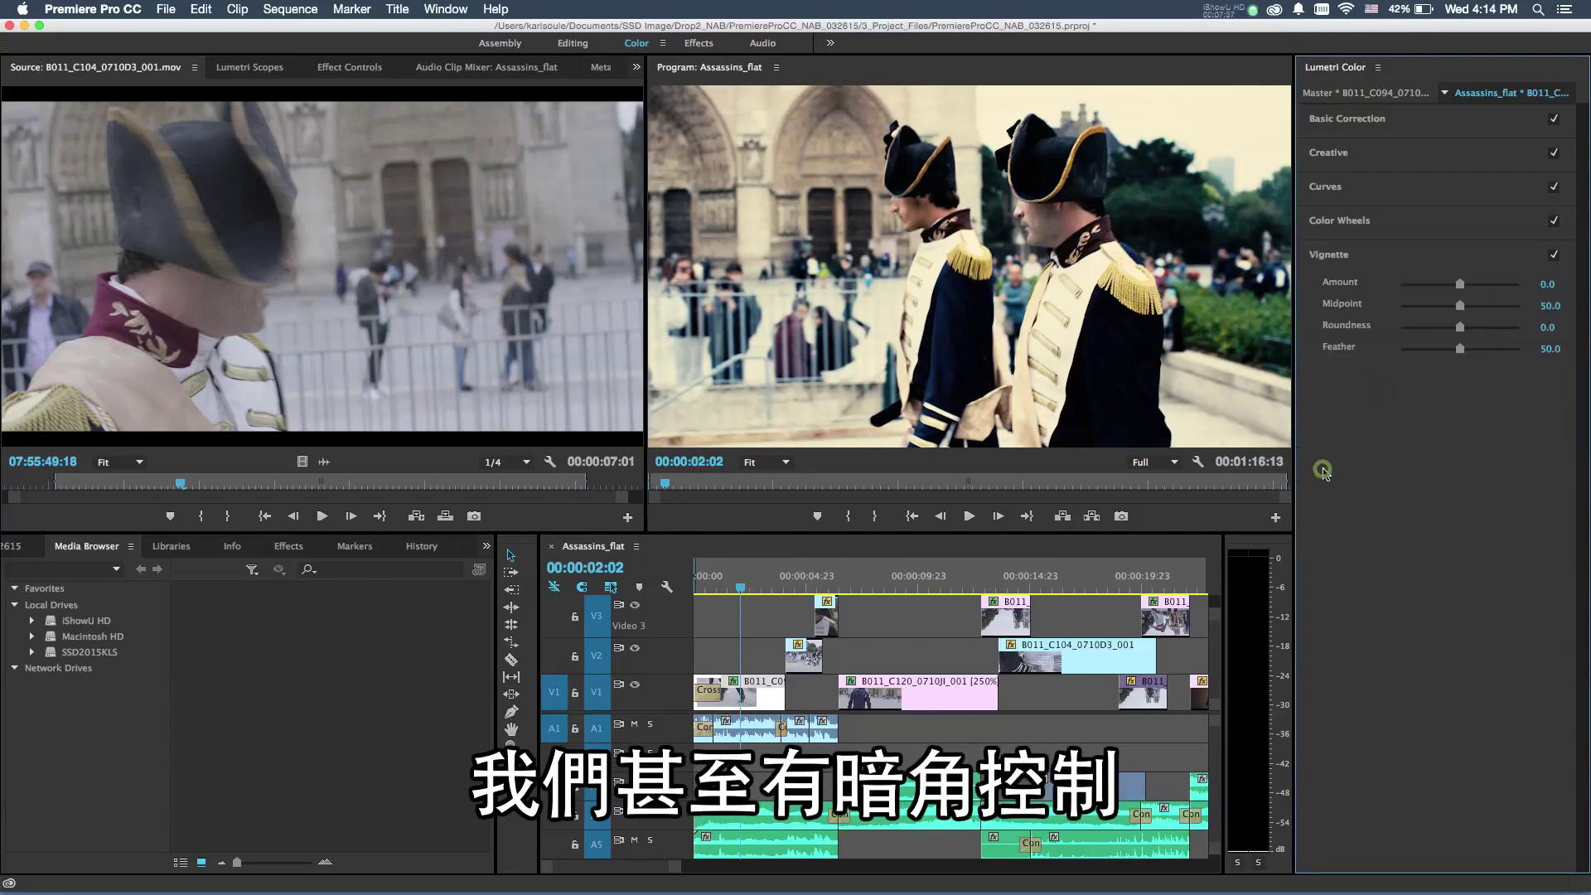
left_click_drag(1460, 283, 1418, 285)
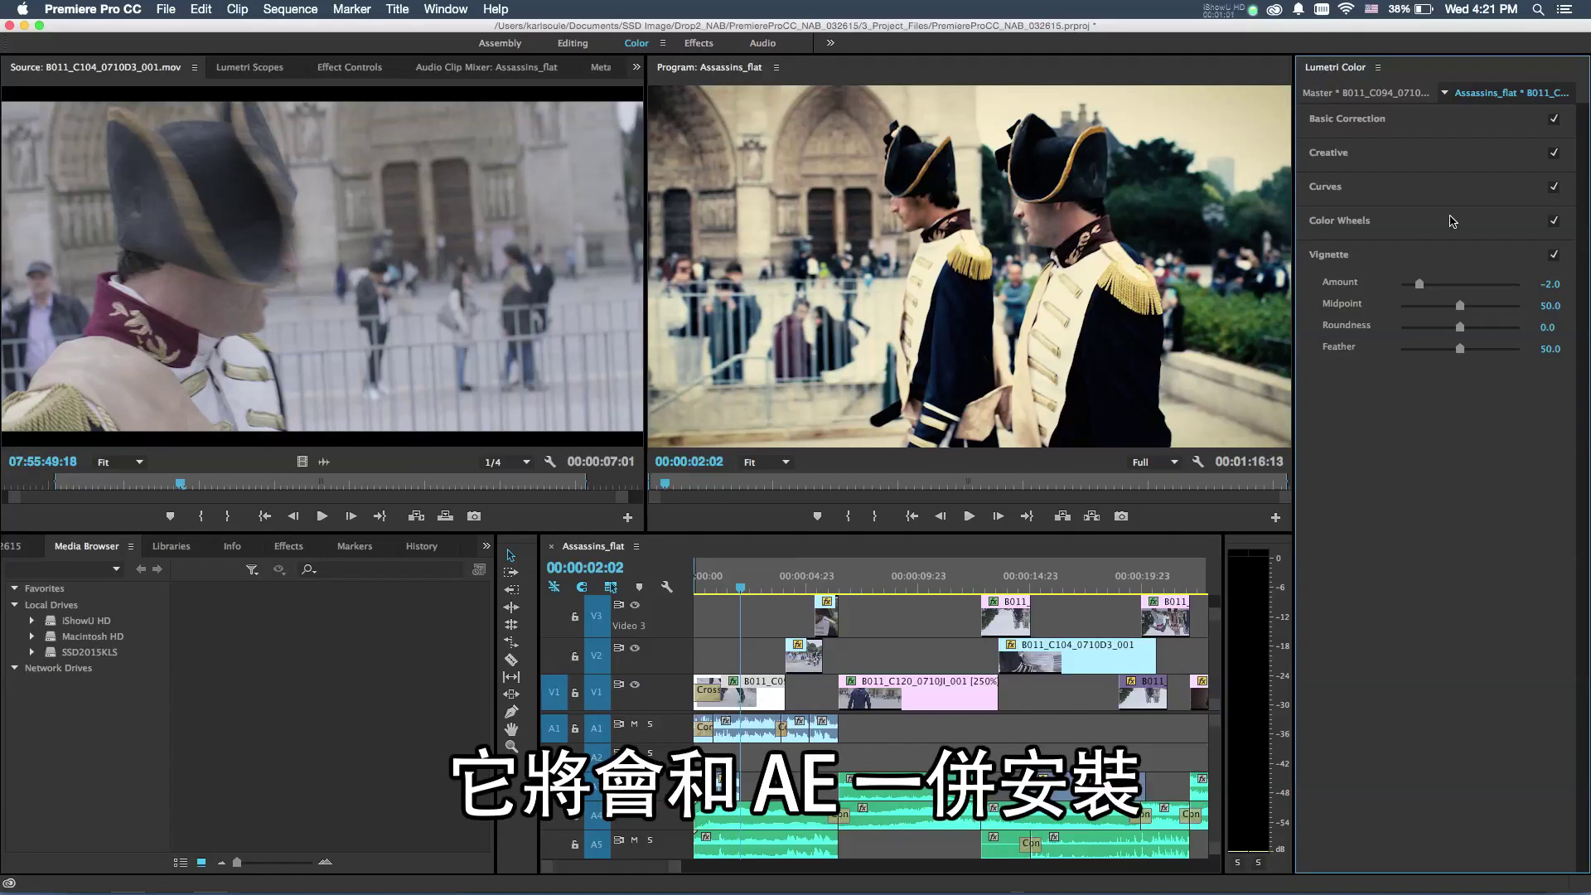
Switch to Character Animator and turn on the live webcam in the Camera & Microphone panel
key("super+Tab")
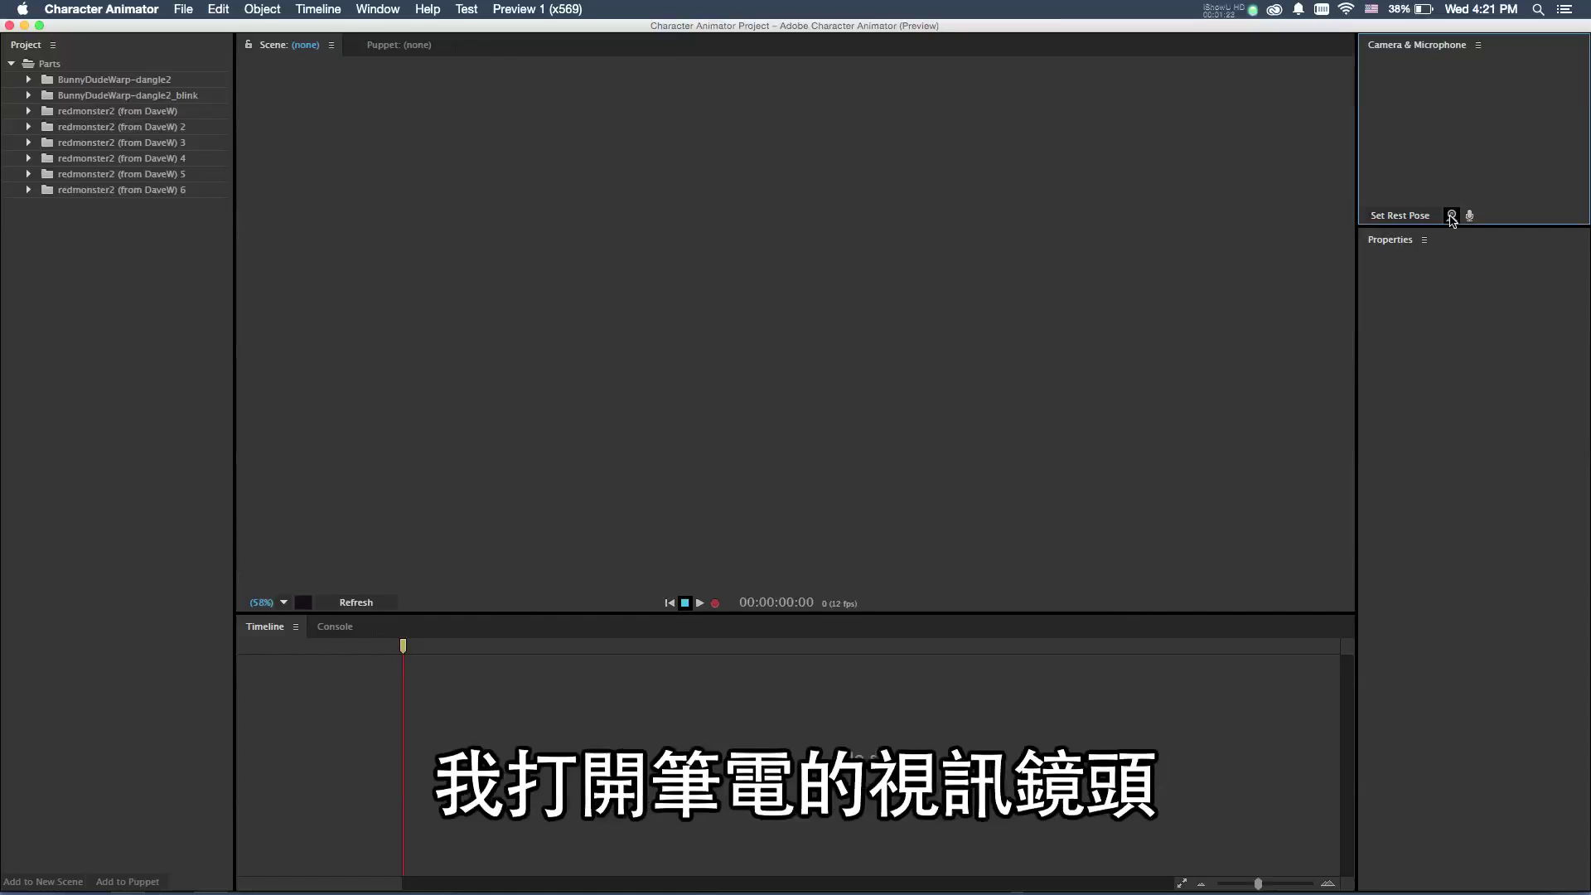
left_click(1450, 216)
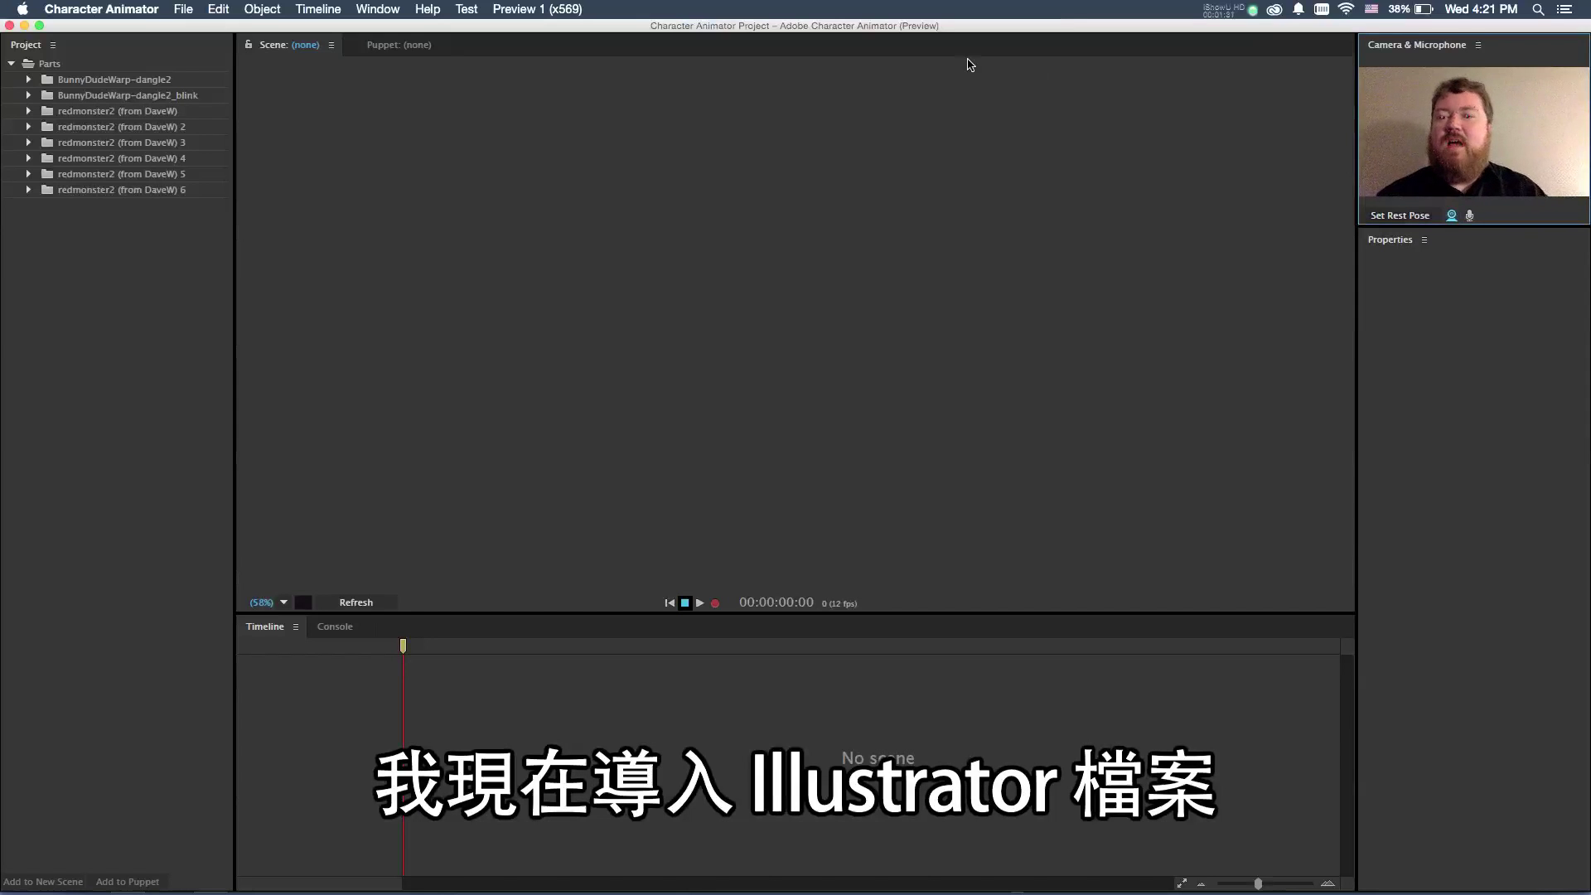
left_click(183, 9)
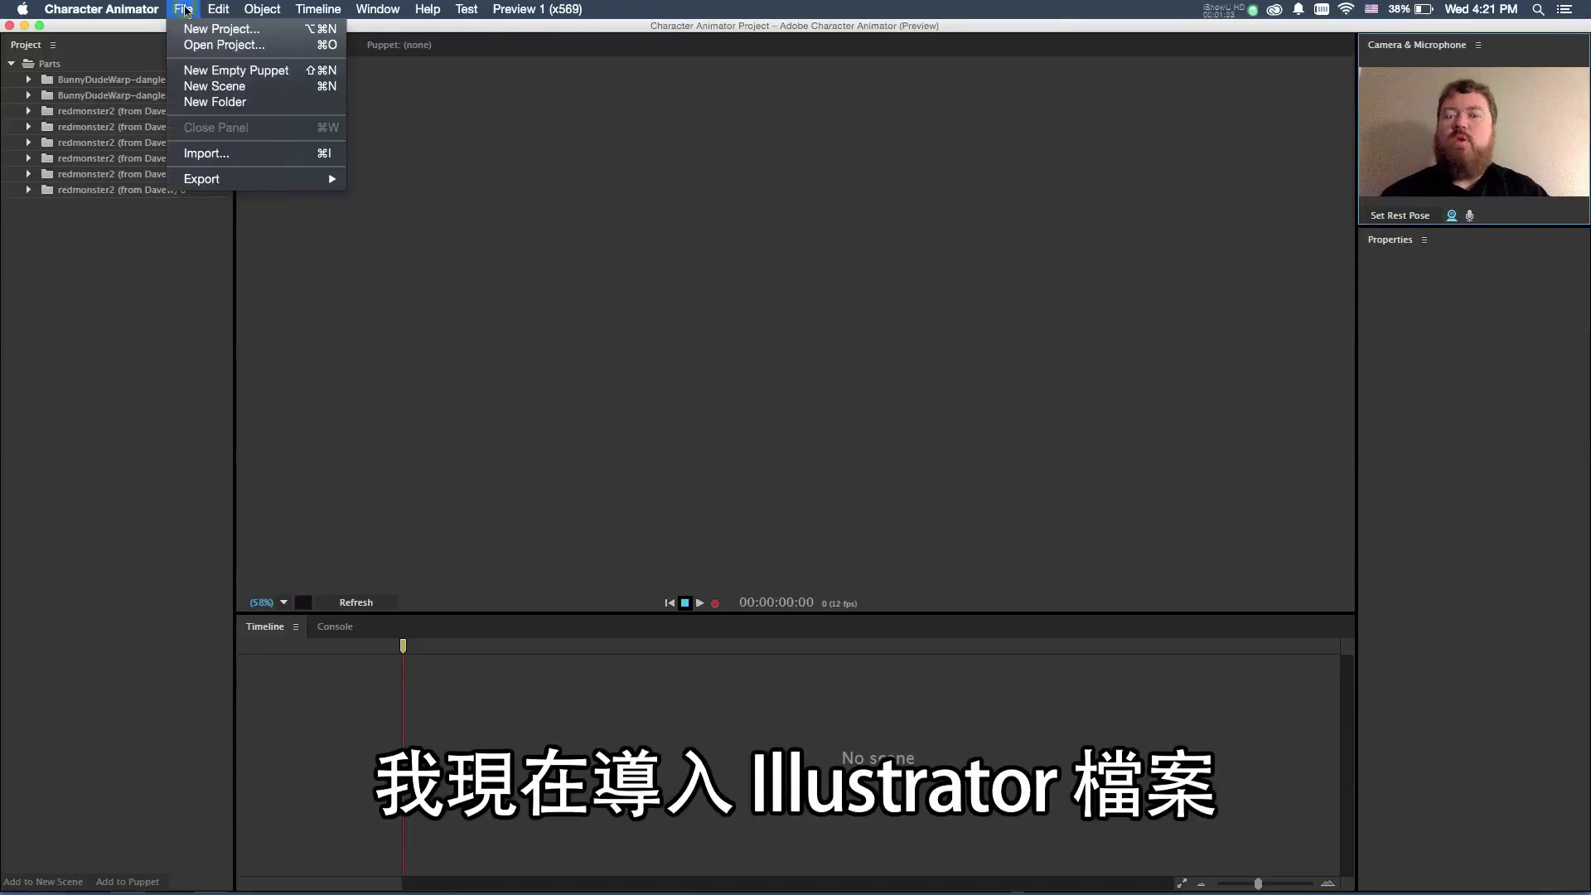
key("super+i")
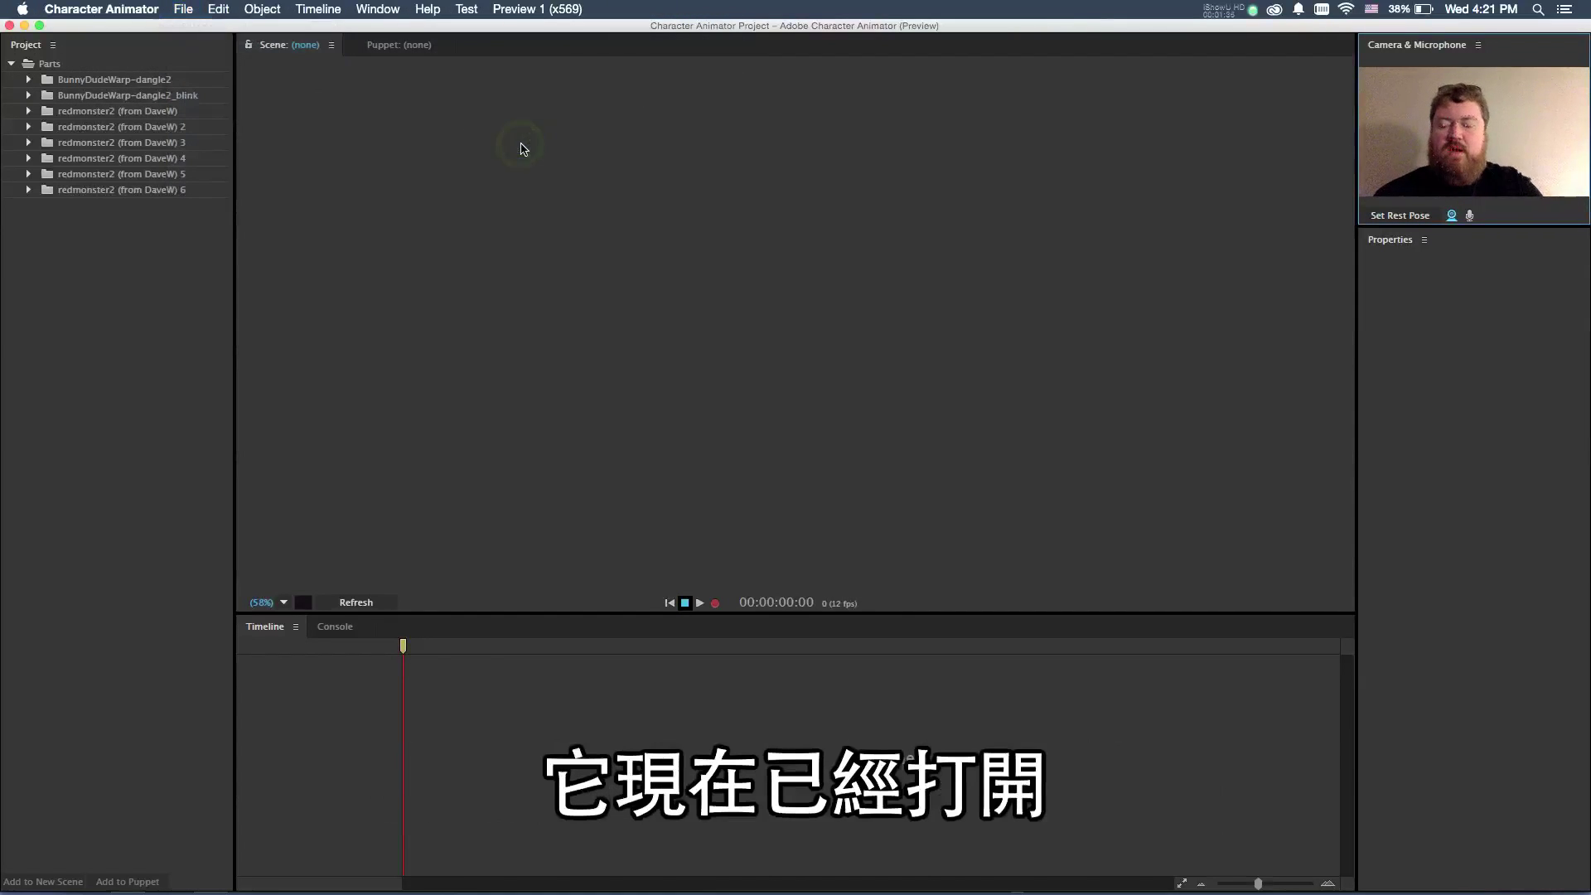
key("super+Tab")
key("super+Tab")
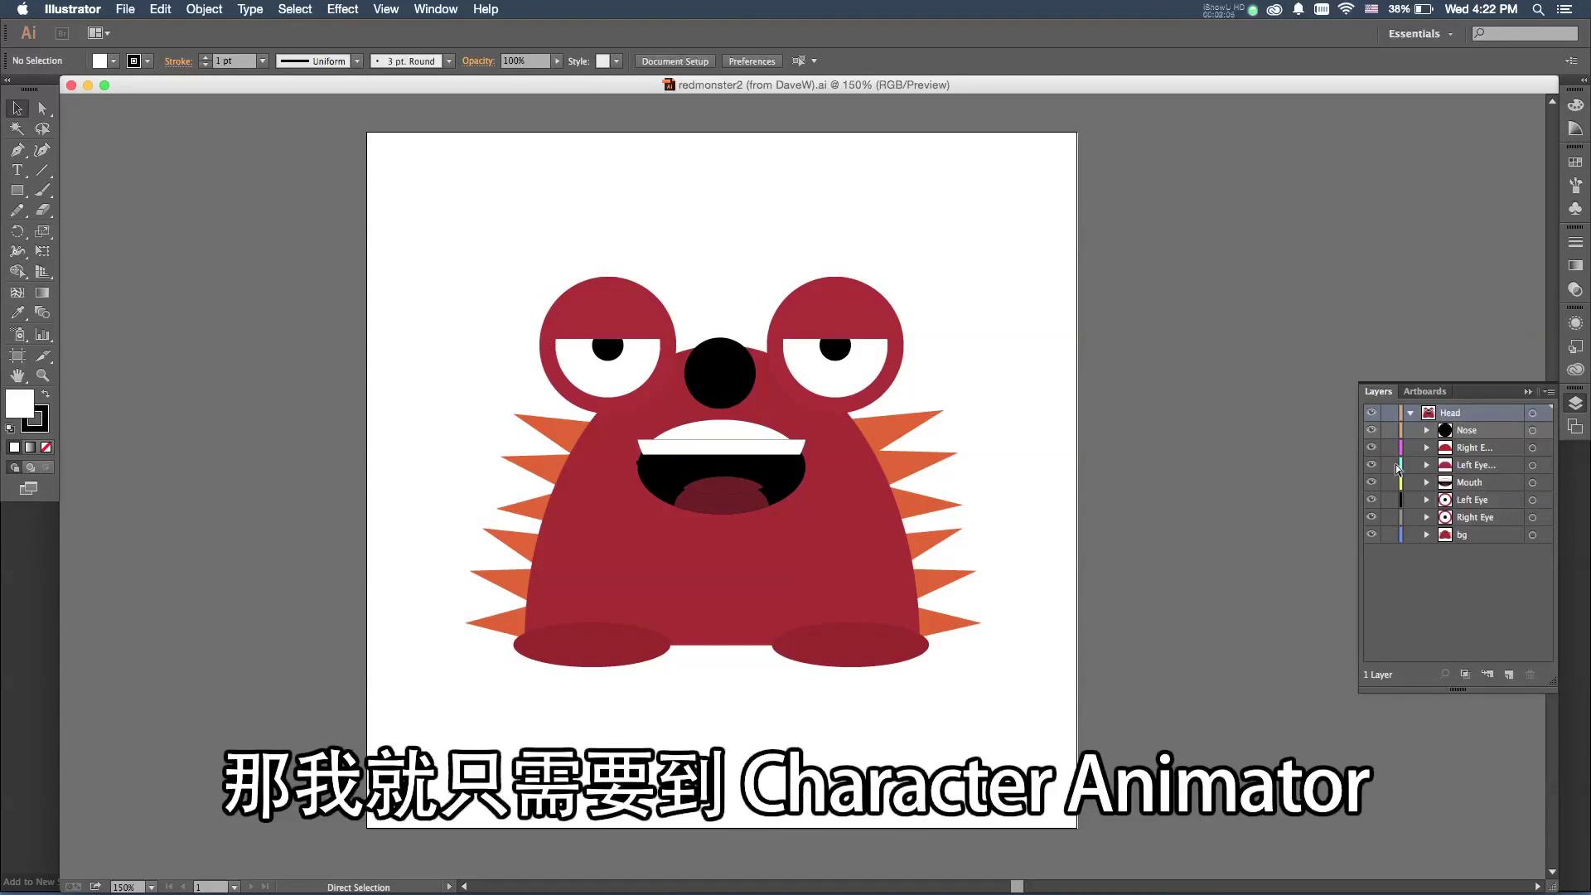
key("super+Tab")
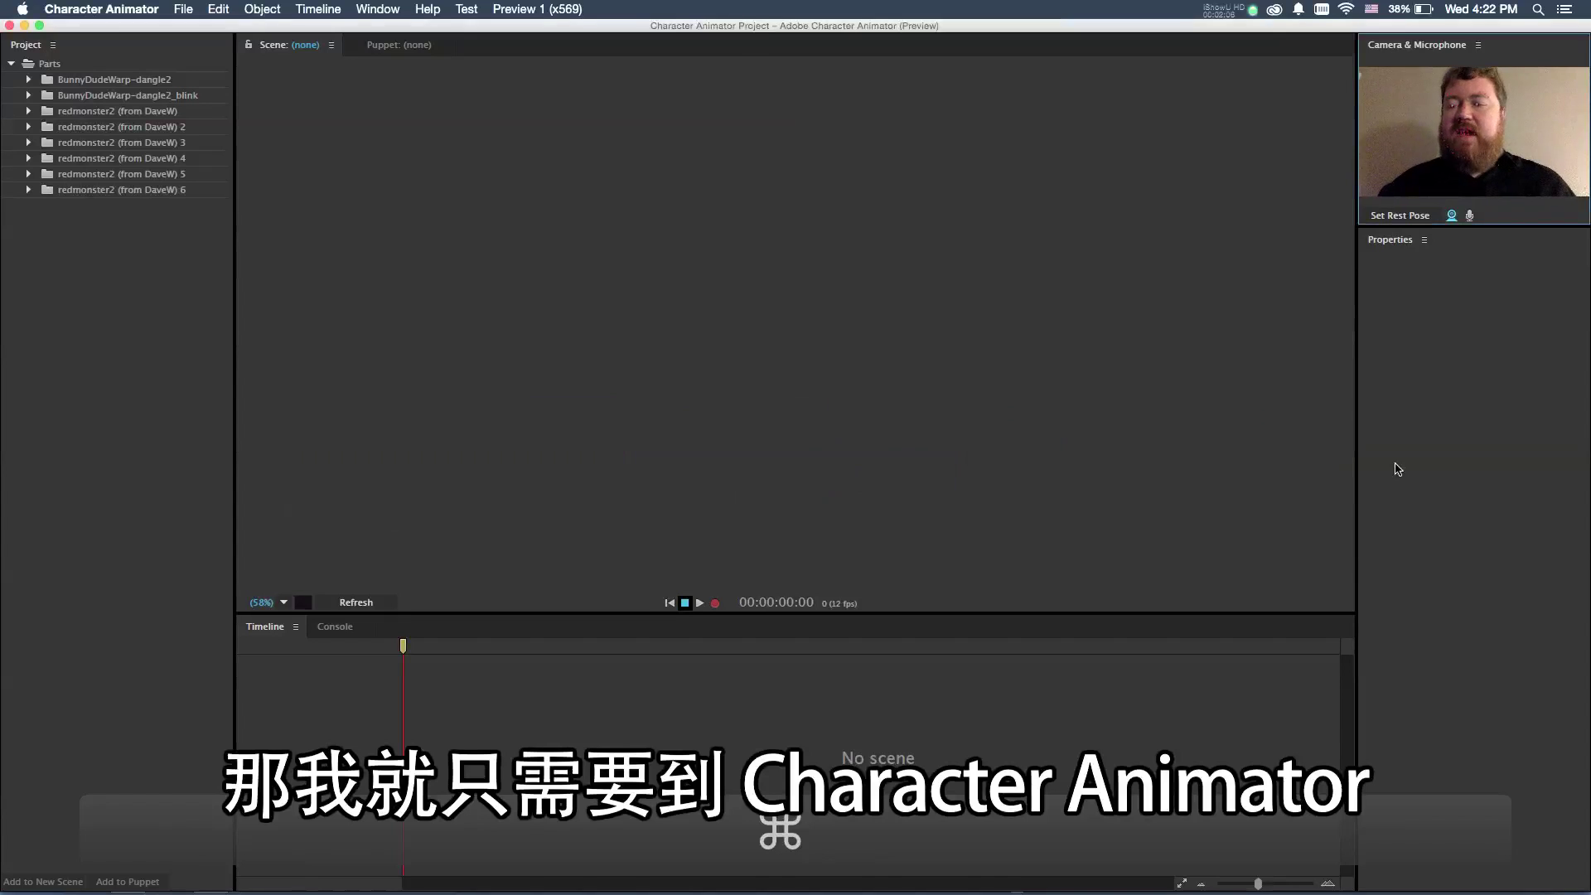
Import the redmonster2 Illustrator file from the sample puppet art folder as a new puppet
left_click(183, 10)
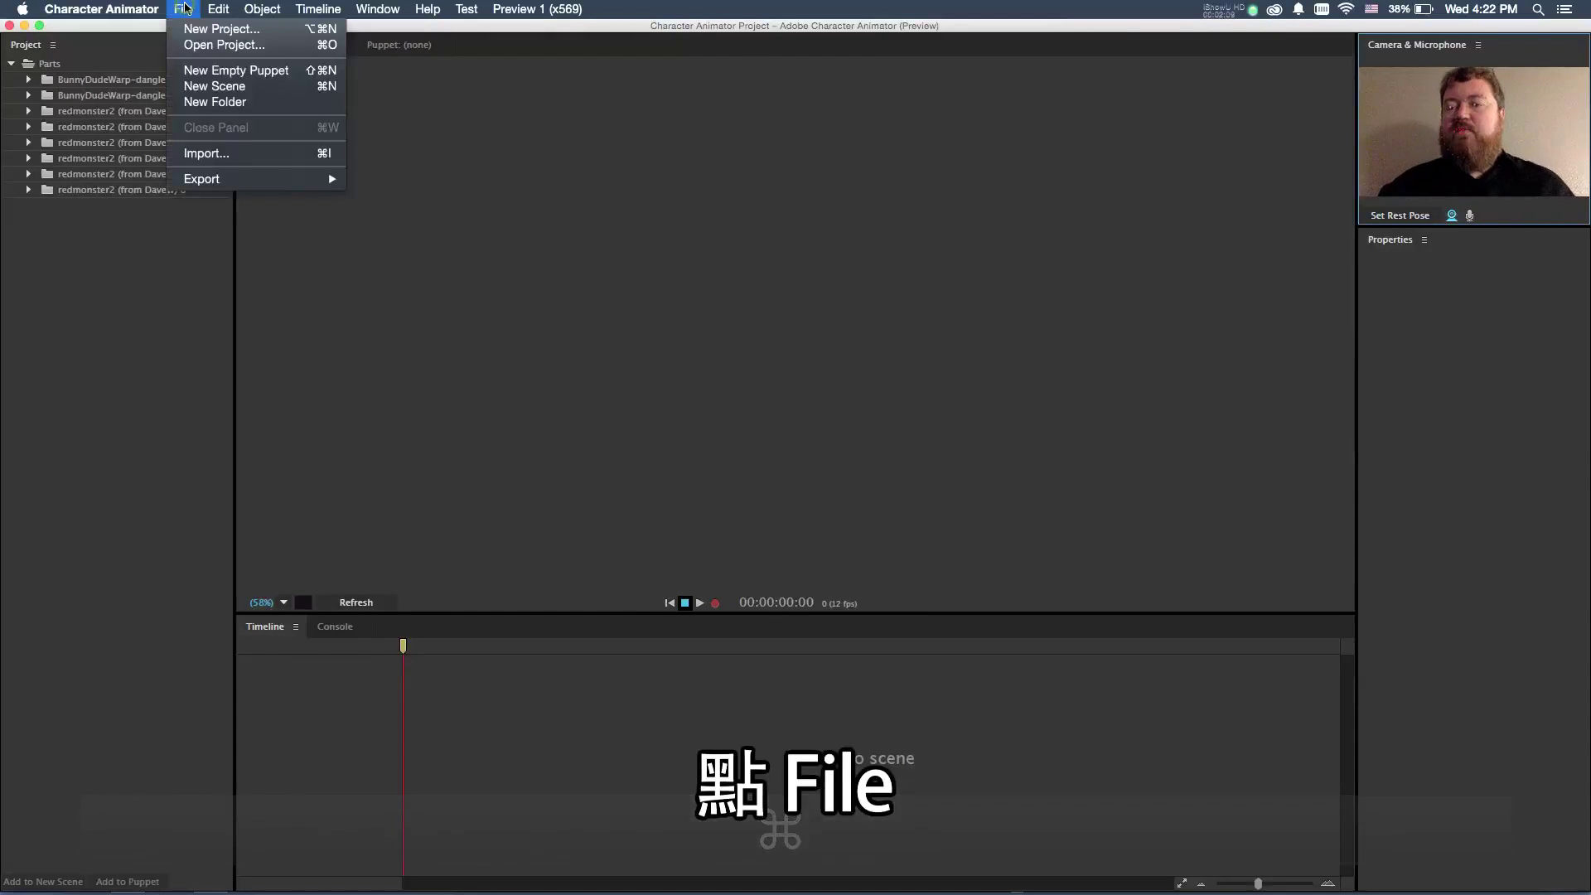
left_click(200, 161)
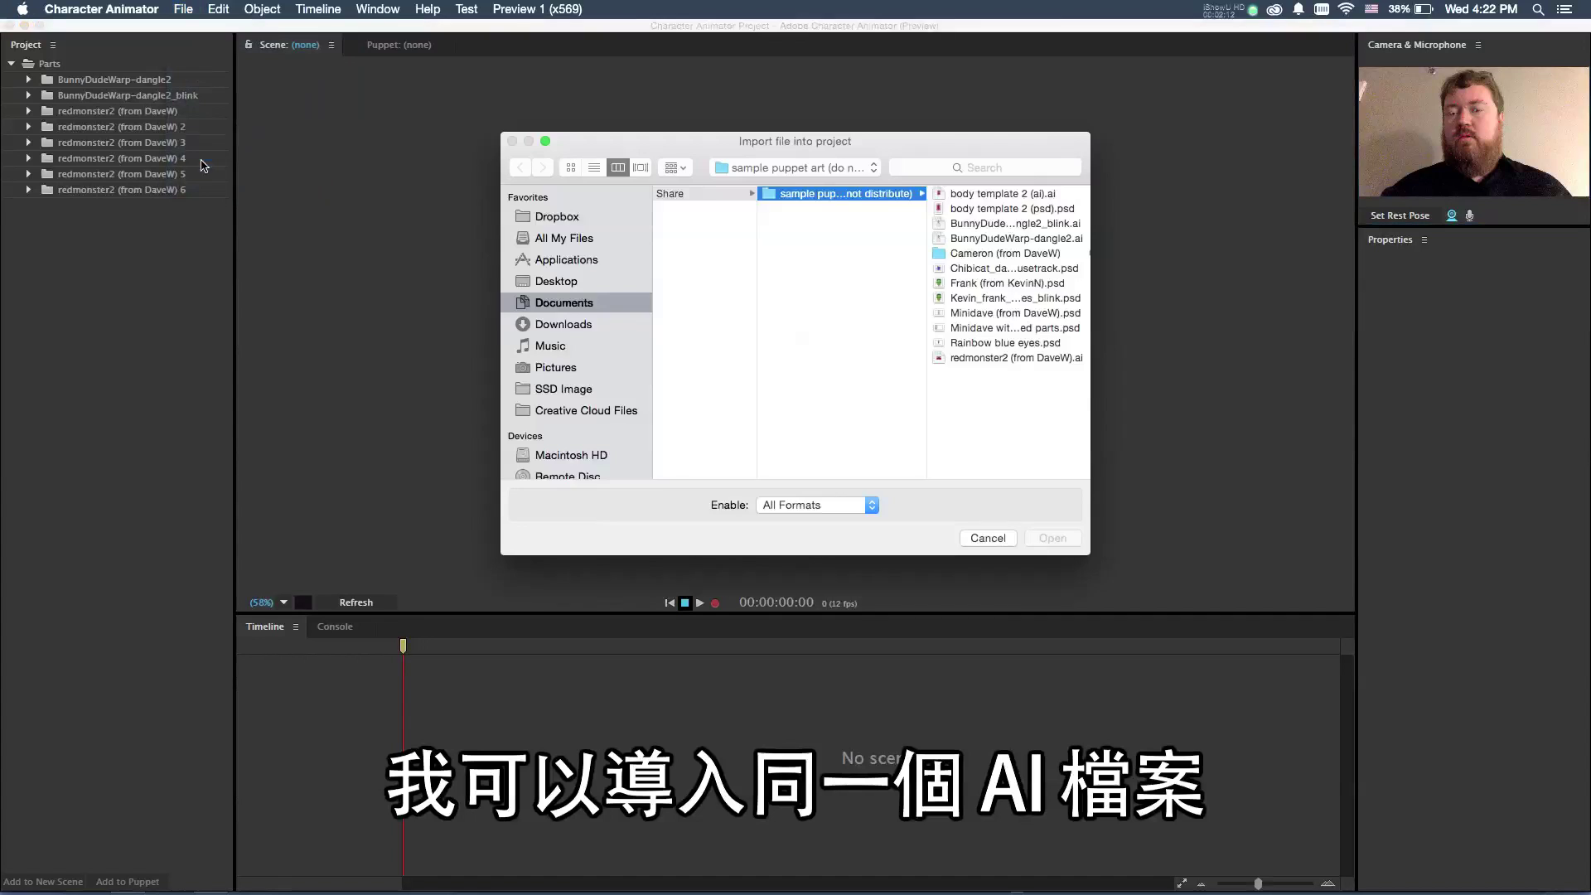
left_click(962, 358)
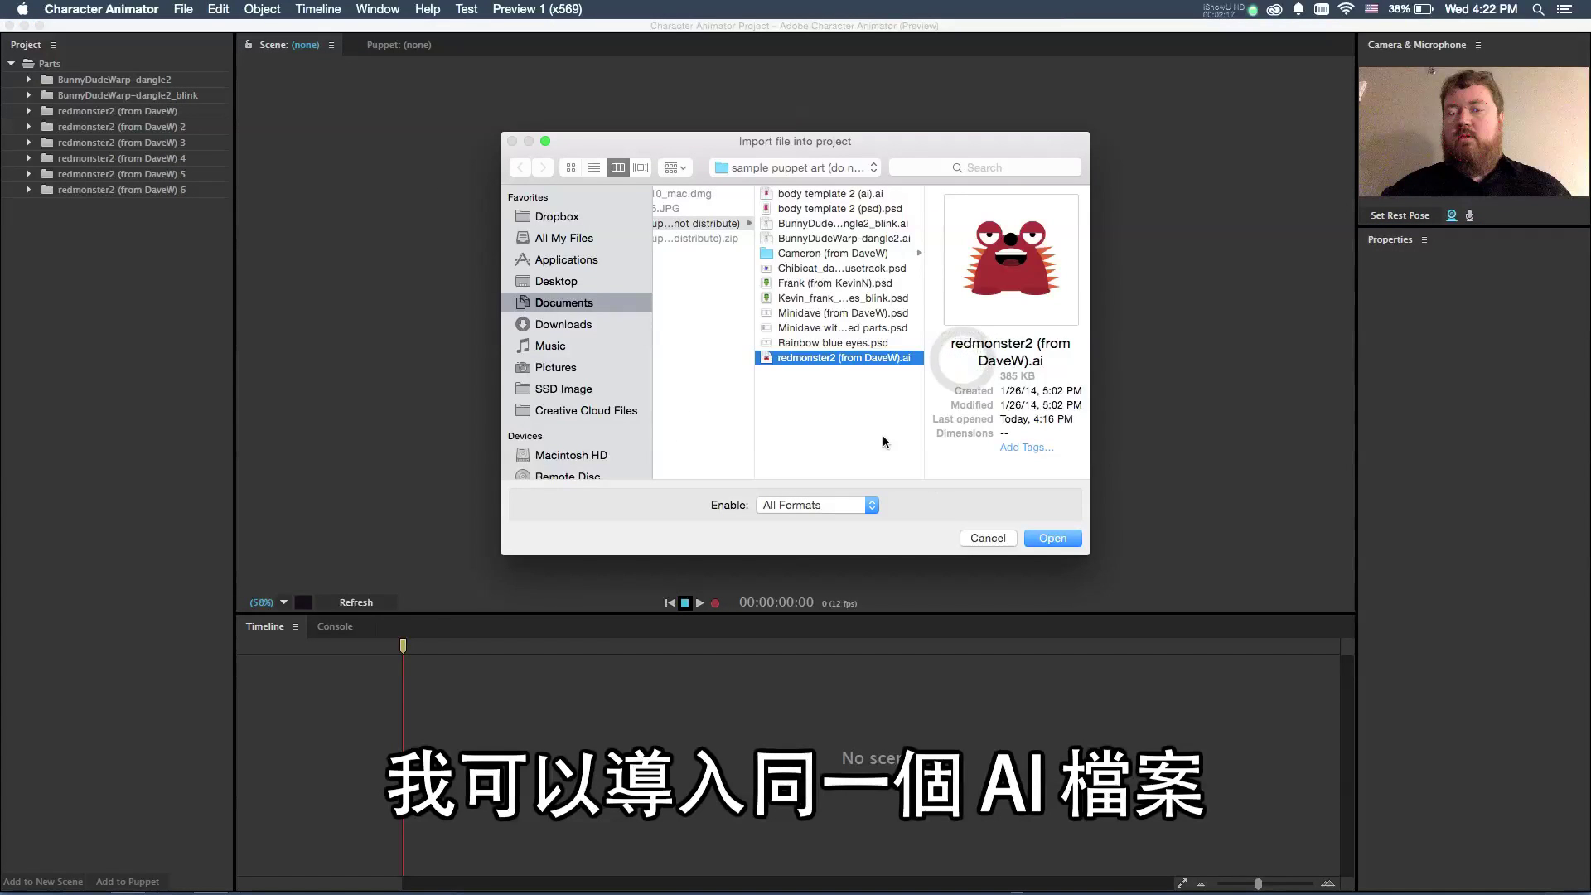
left_click(1052, 539)
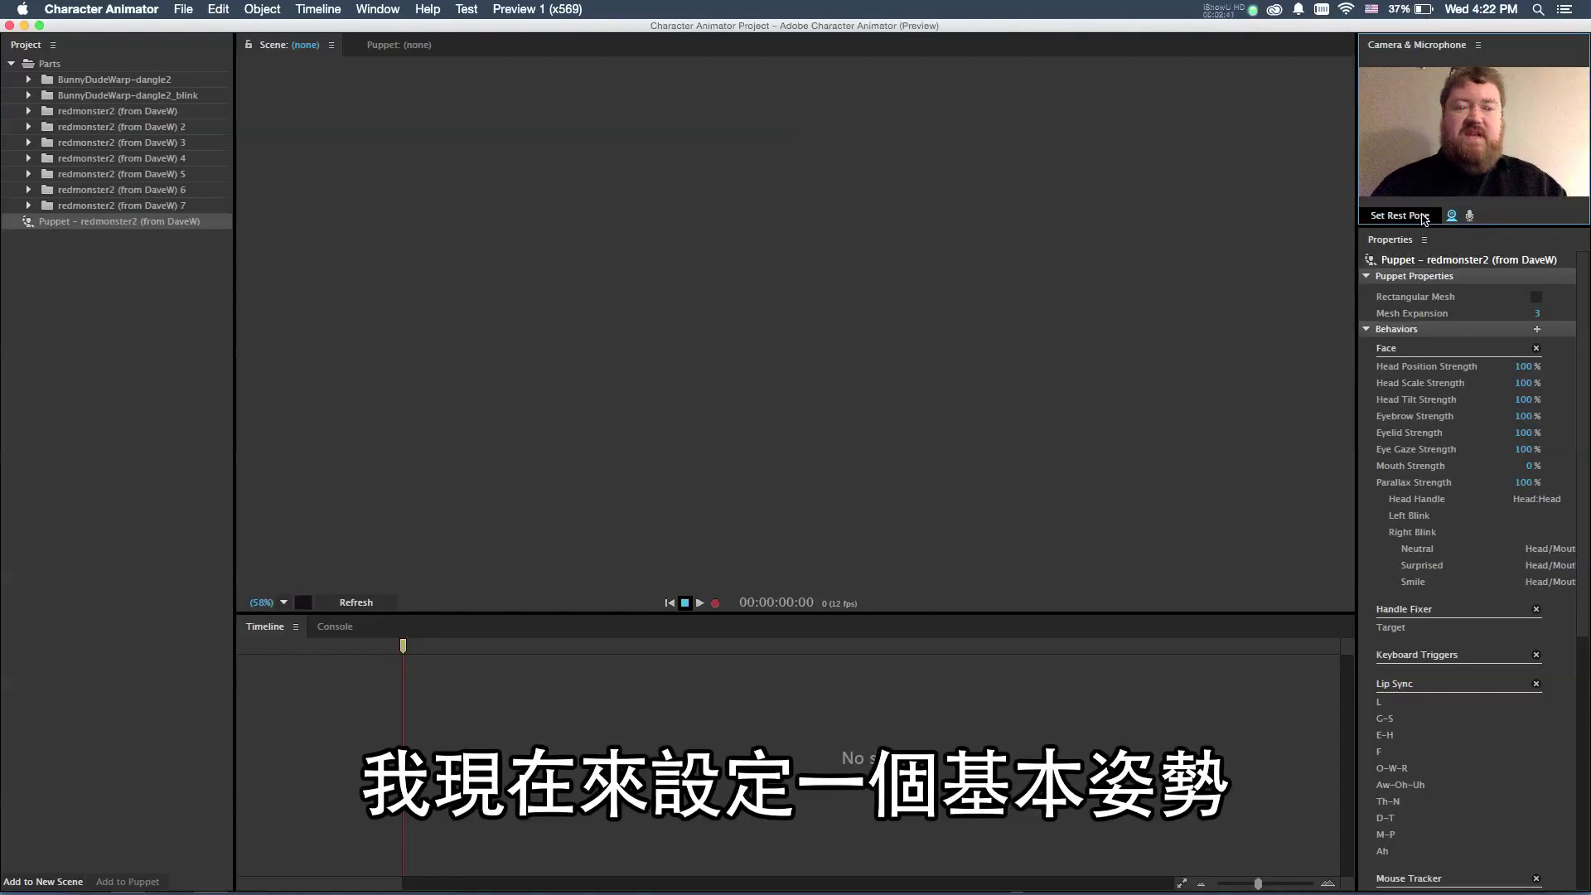
Set the rest pose from the current neutral face, checking tracking in the maximized camera panel
left_click(1420, 217)
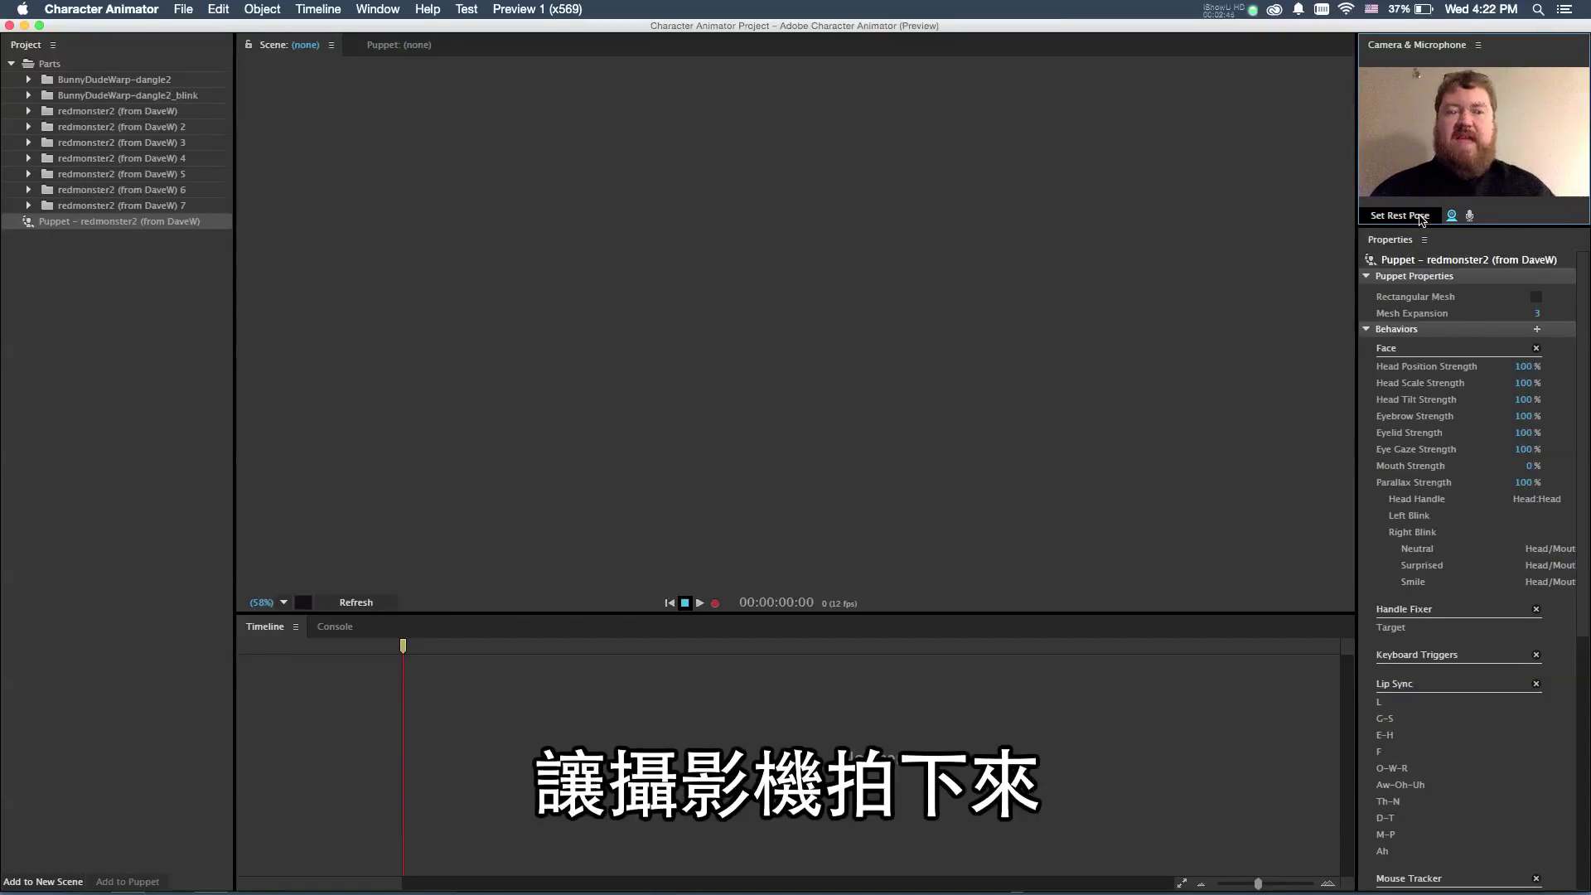
key("grave")
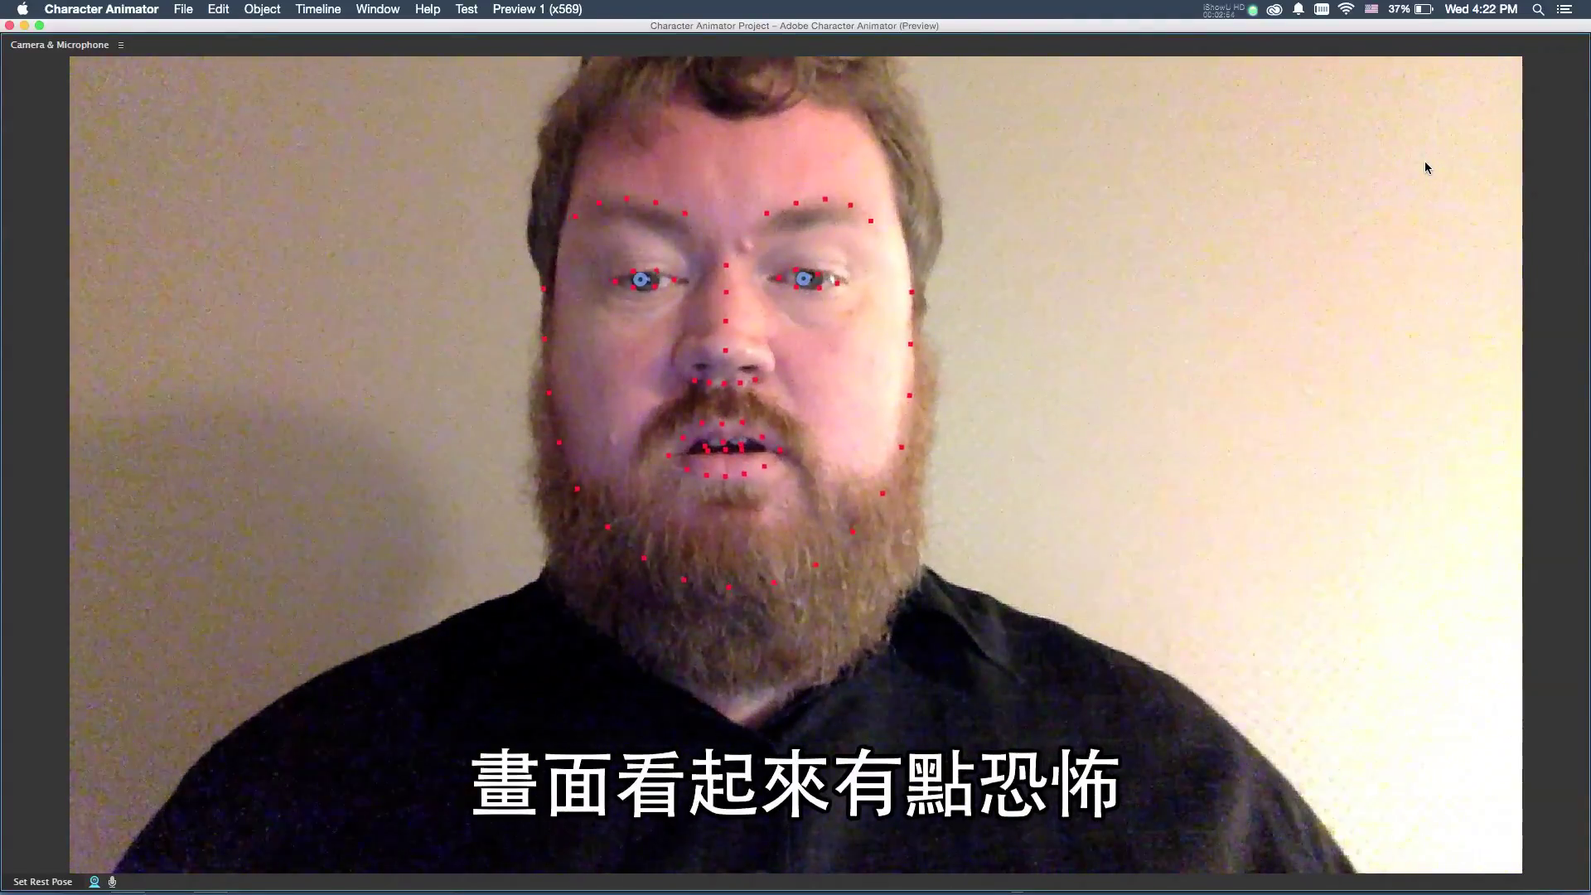
key("grave")
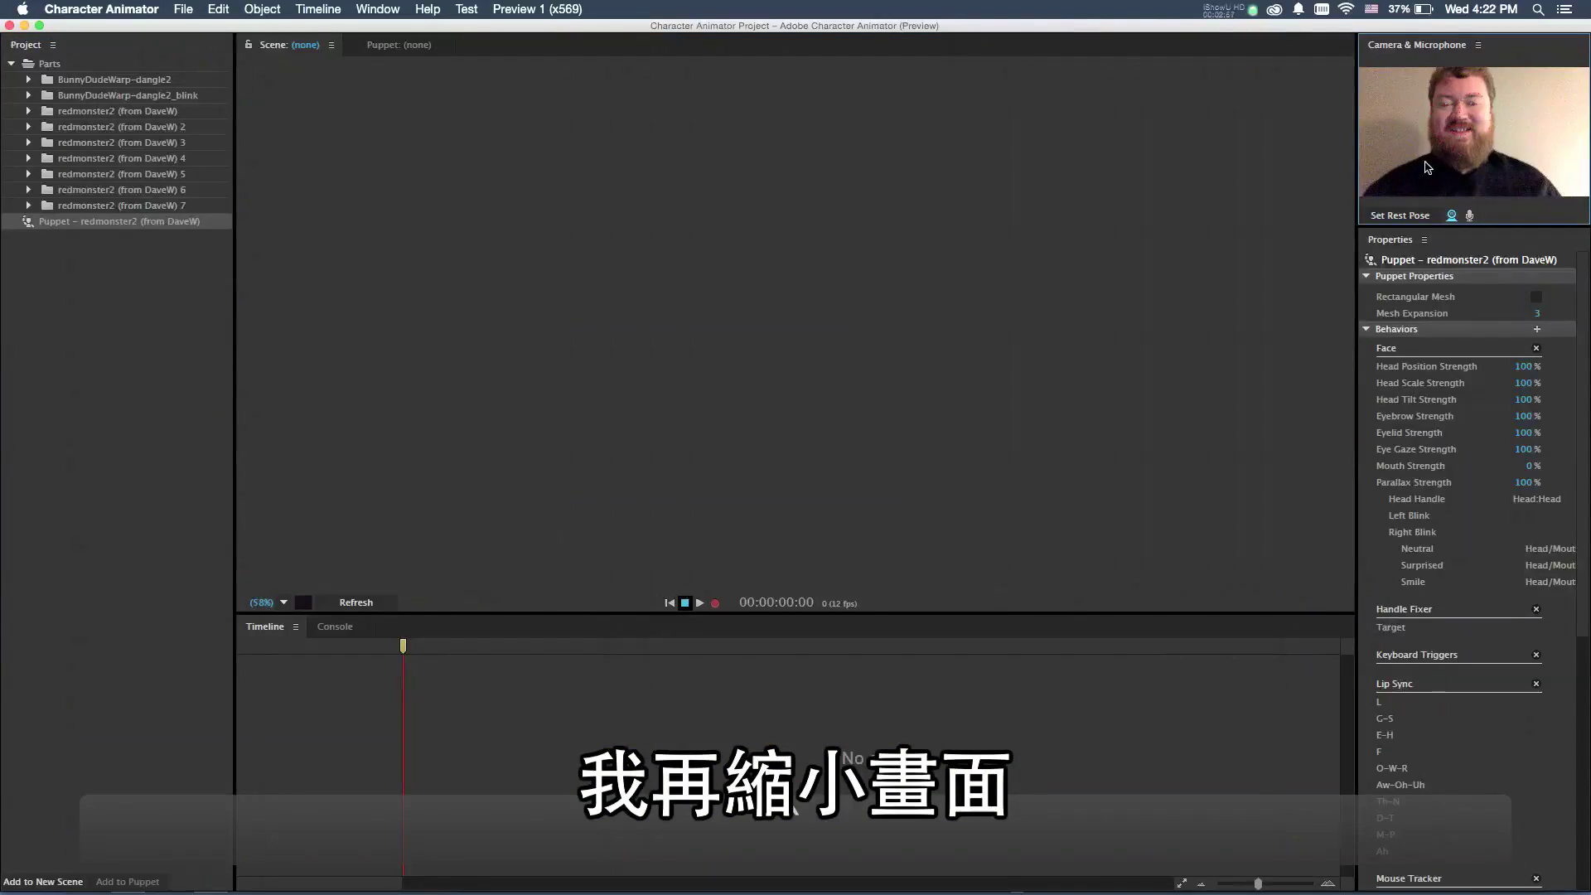
Add the redmonster2 puppet to a new scene, 'Scene - redmonster2 (from DaveW)'
left_click(29, 883)
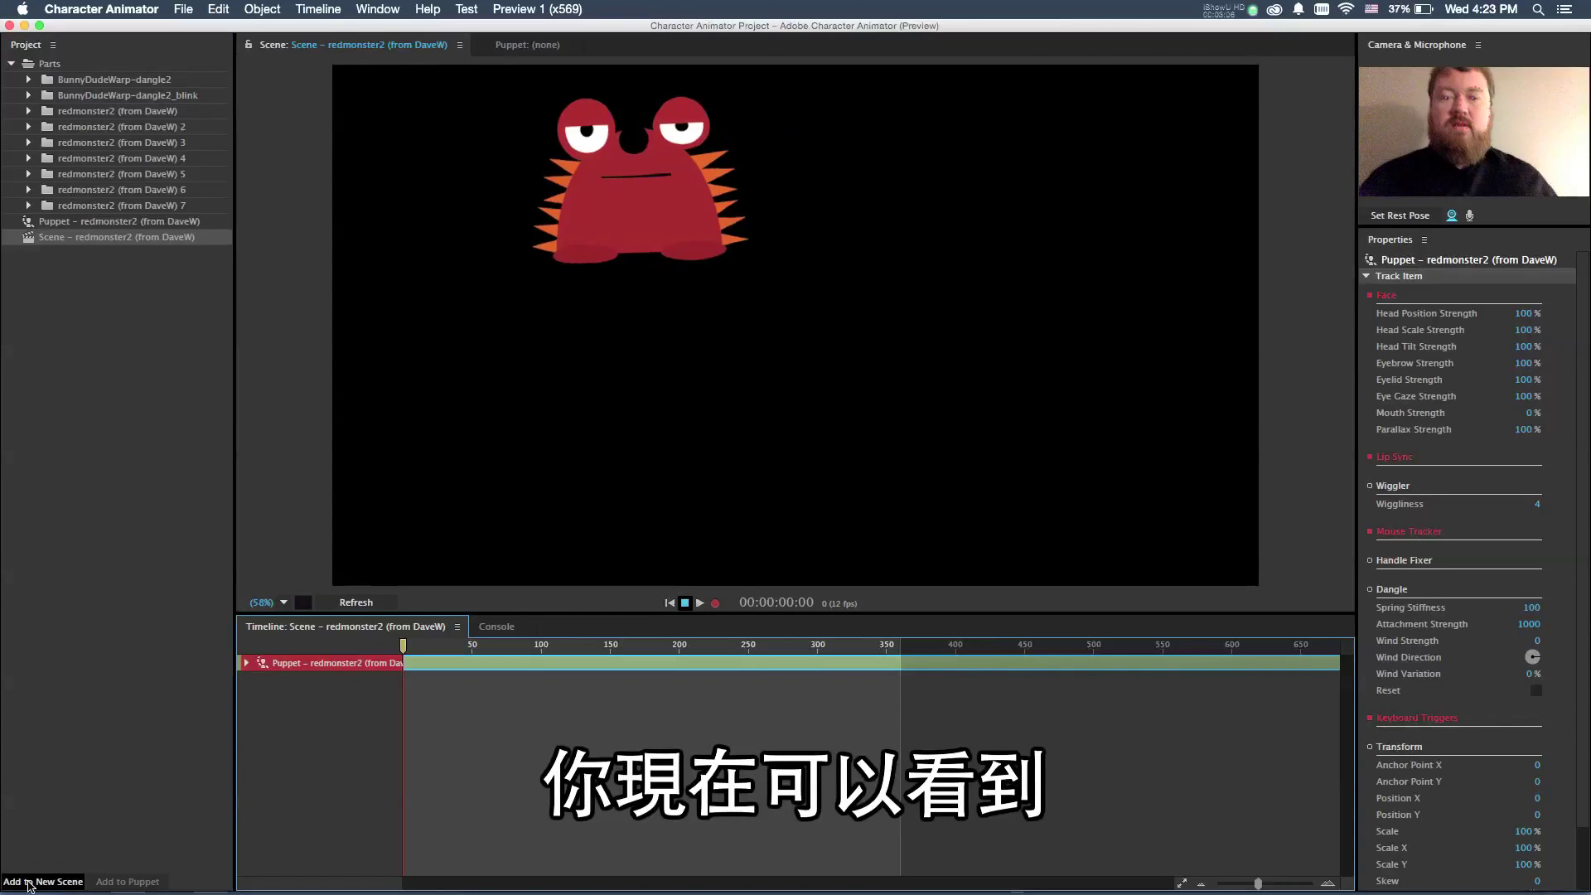